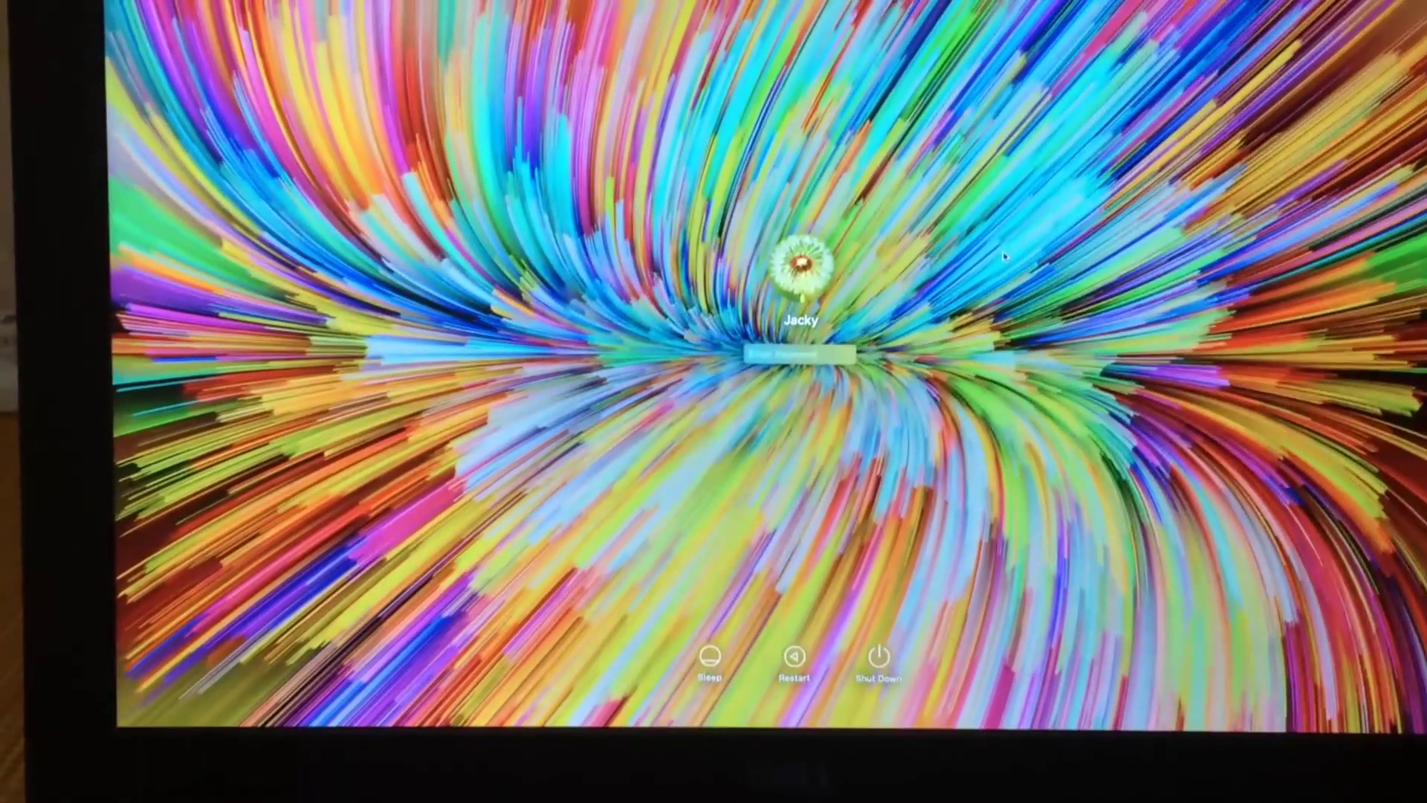
Step: Log in to the Mac by entering the account password
type("••••")
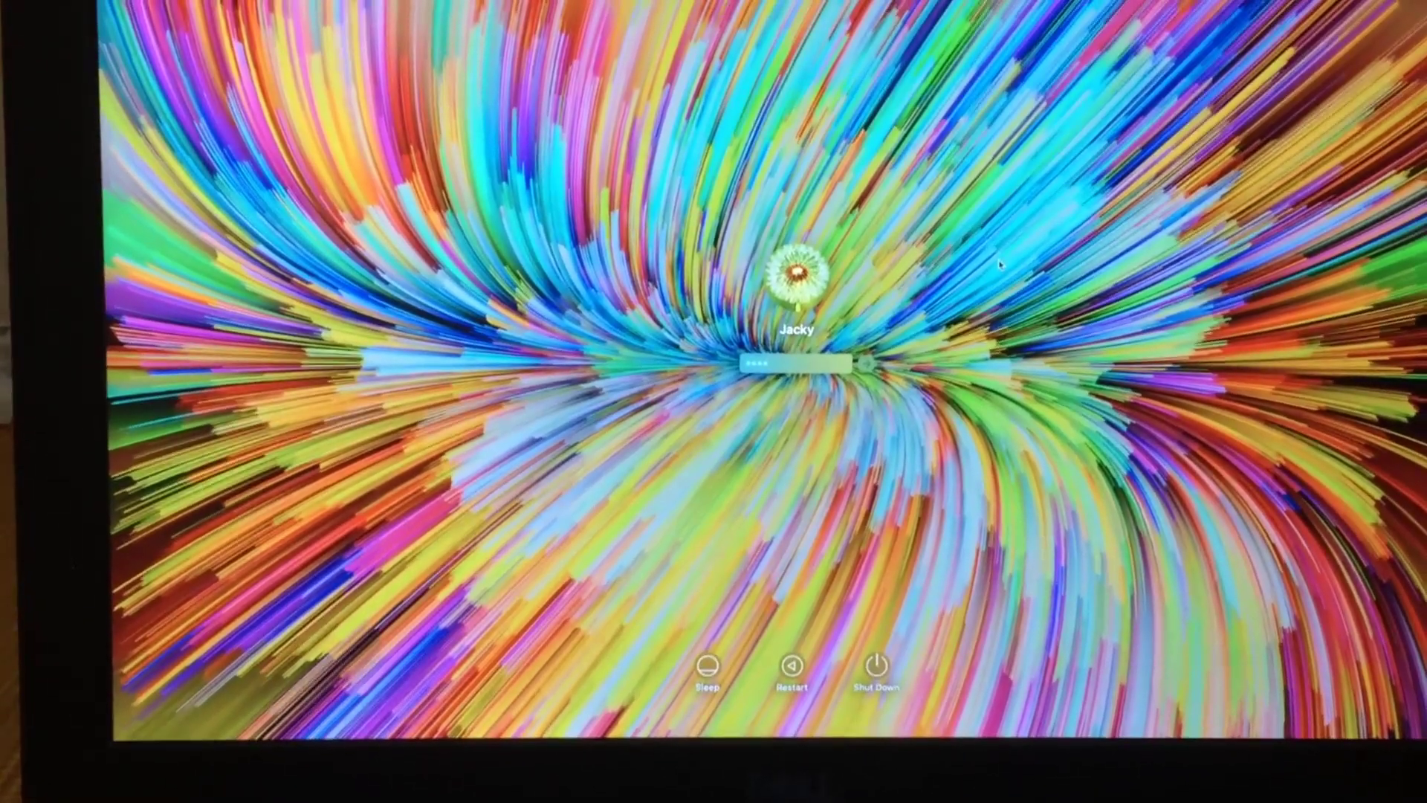
key("Return")
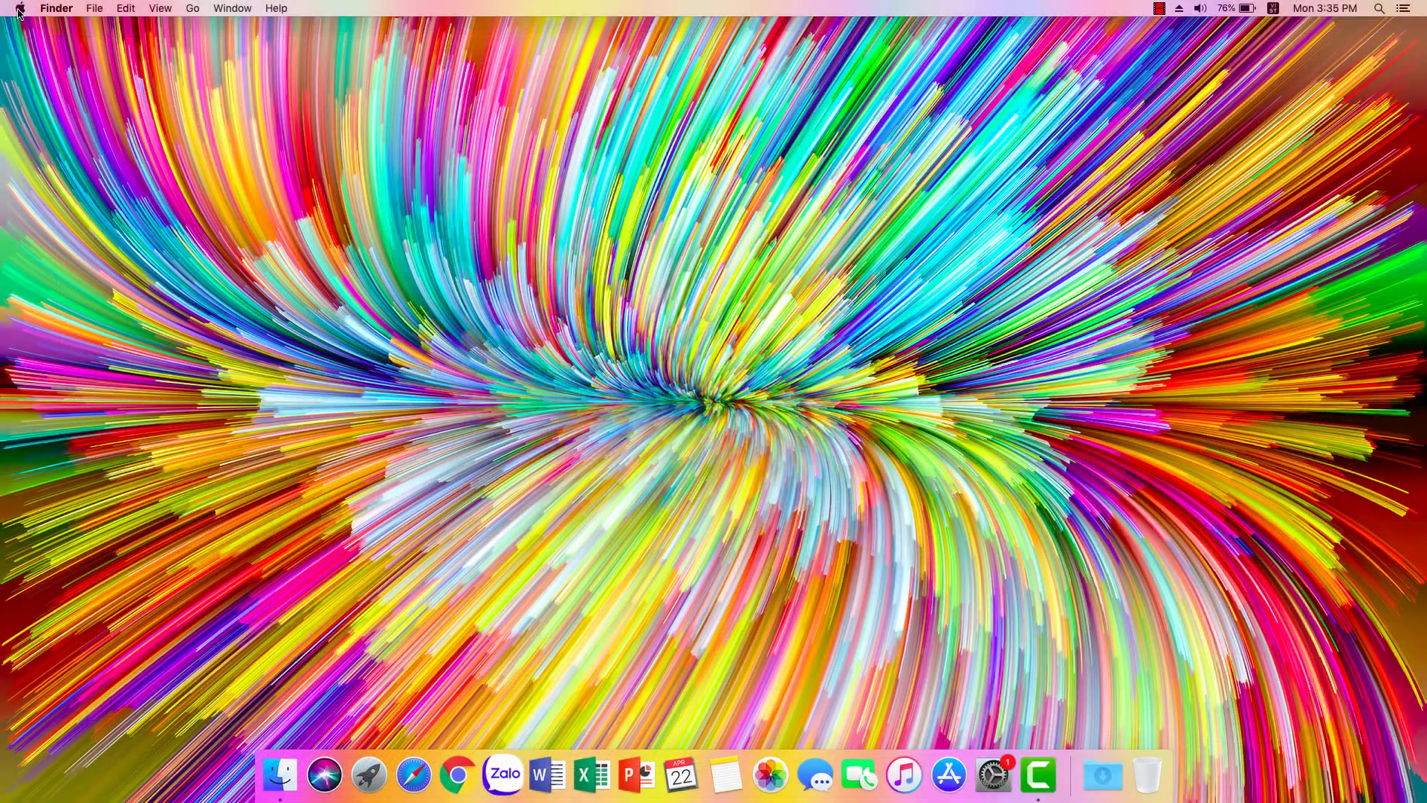
Step: Review the Mac's system overview, display, storage, support and service information in About This Mac, and close it
left_click(21, 8)
left_click(32, 26)
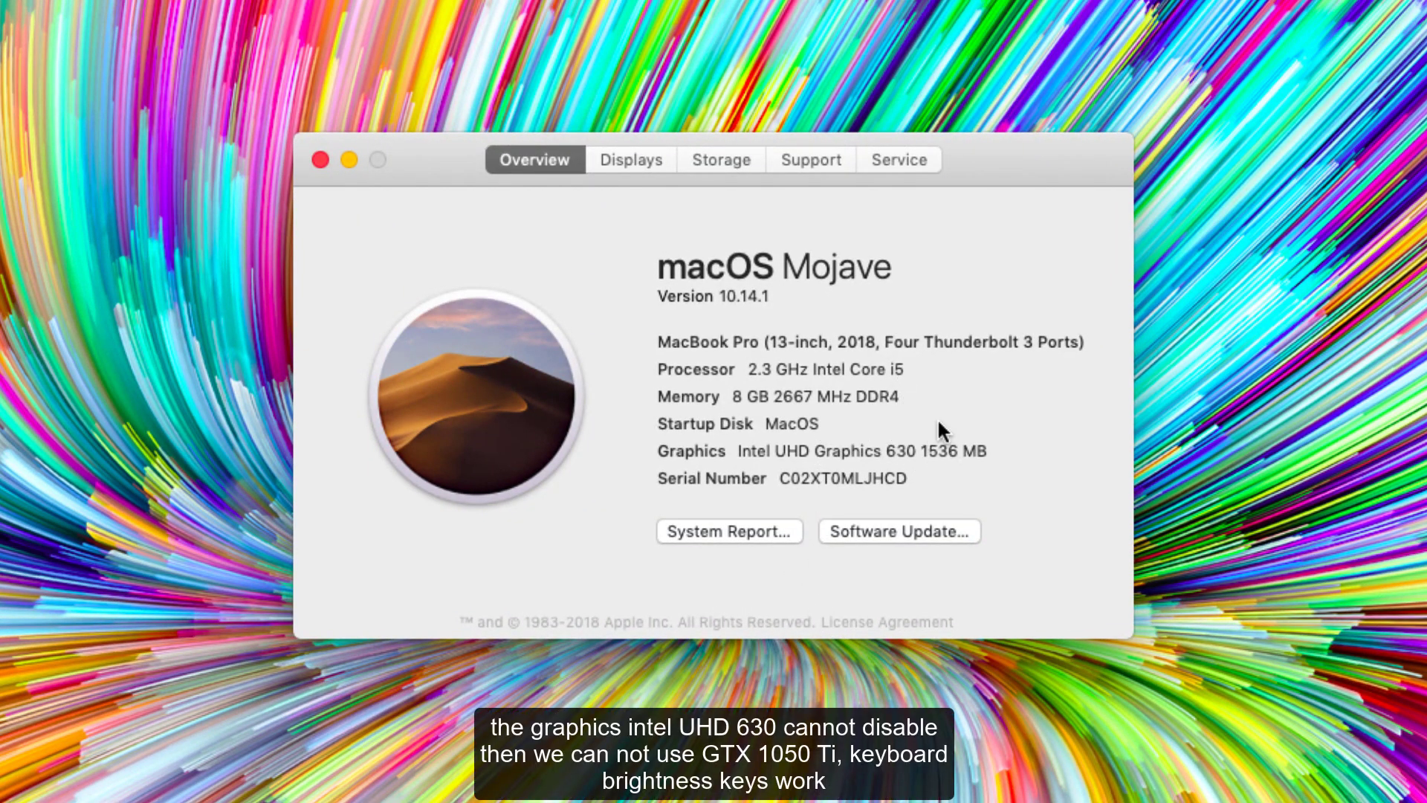
left_click(632, 159)
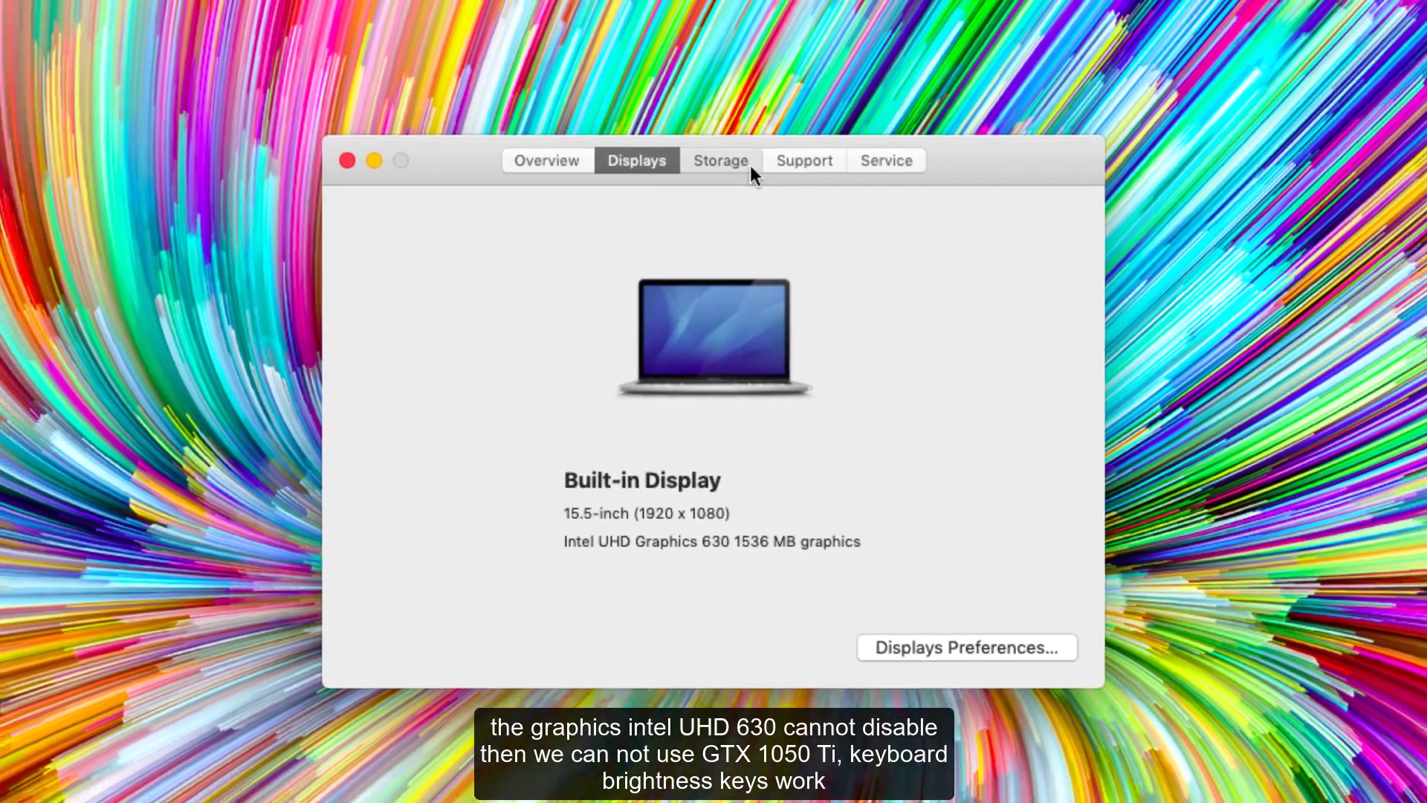
left_click(725, 159)
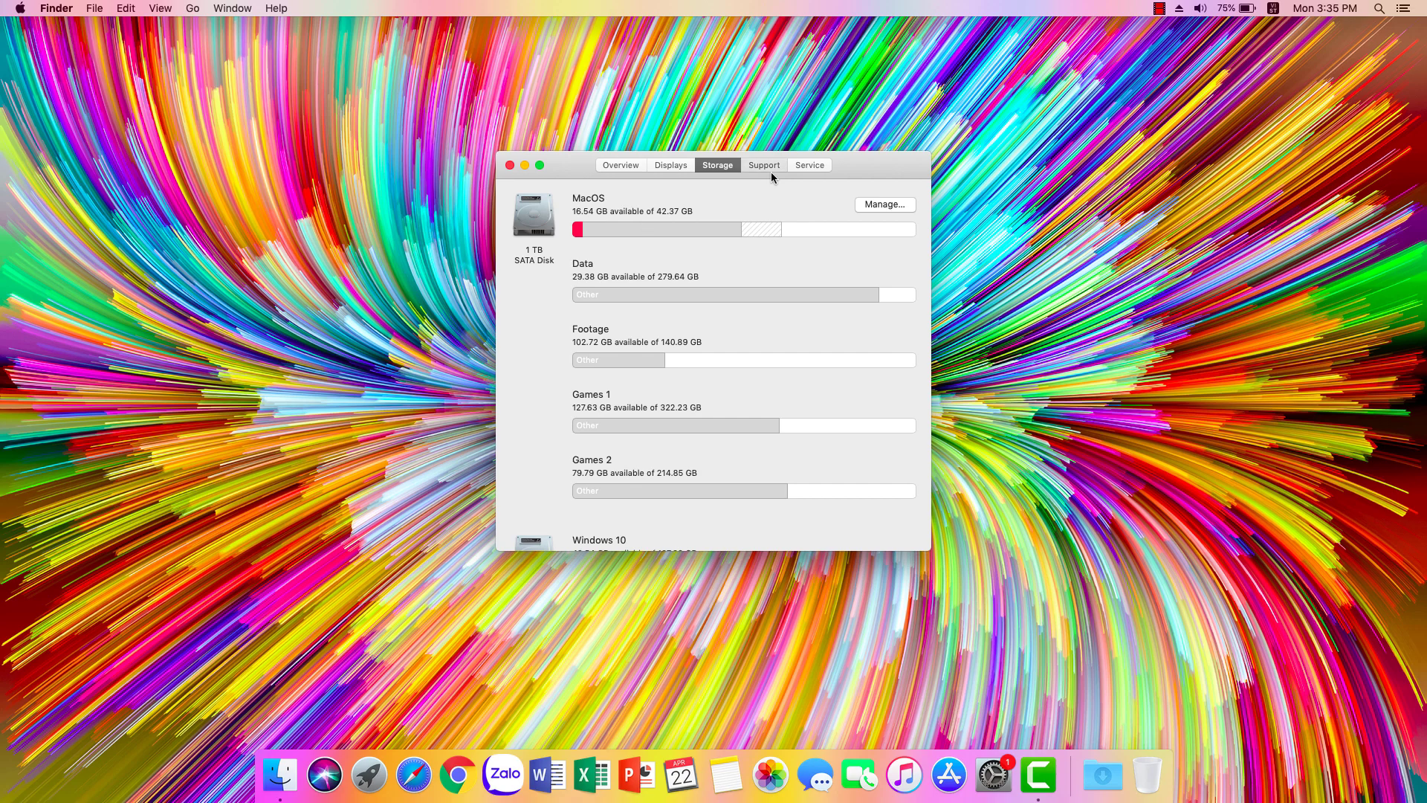
left_click(769, 168)
left_click(816, 169)
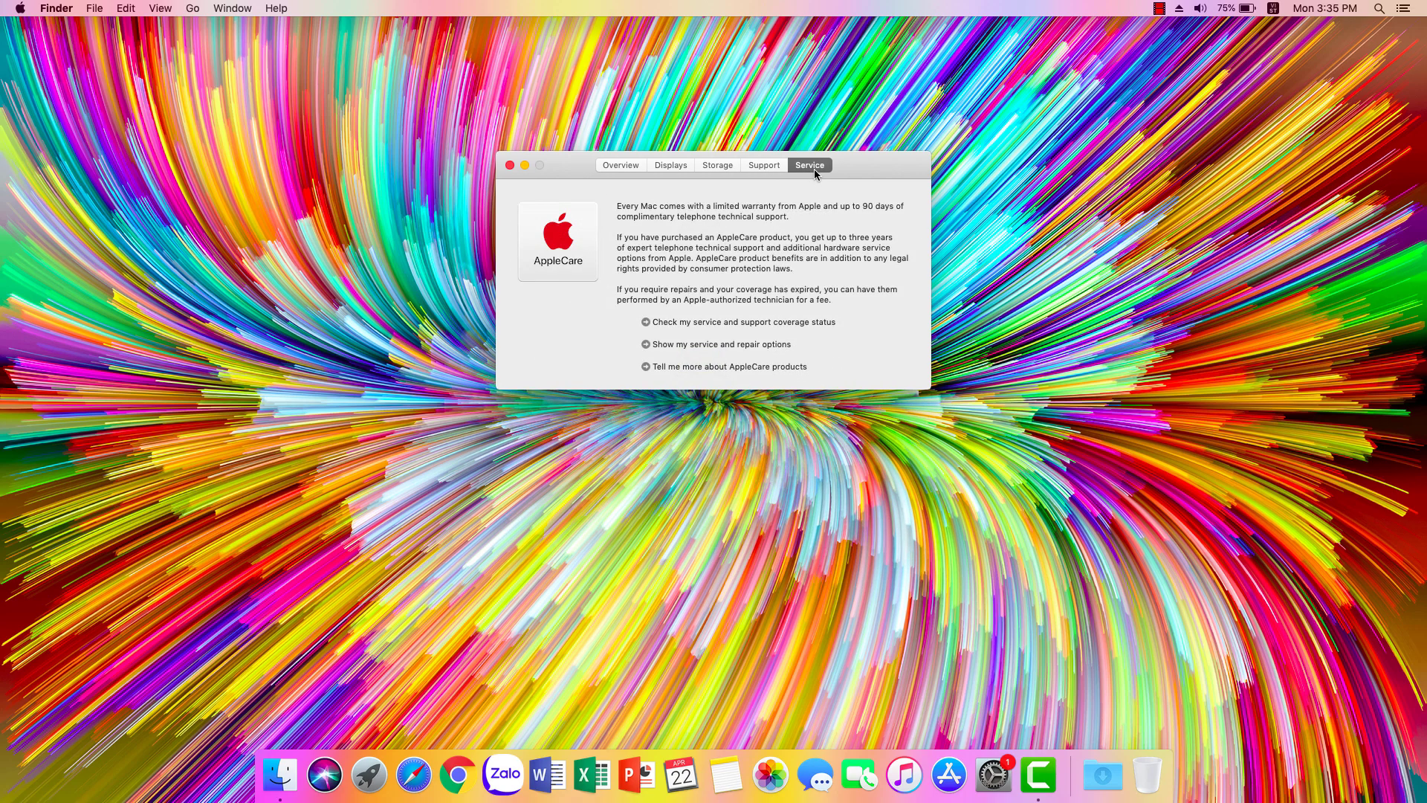
left_click(617, 169)
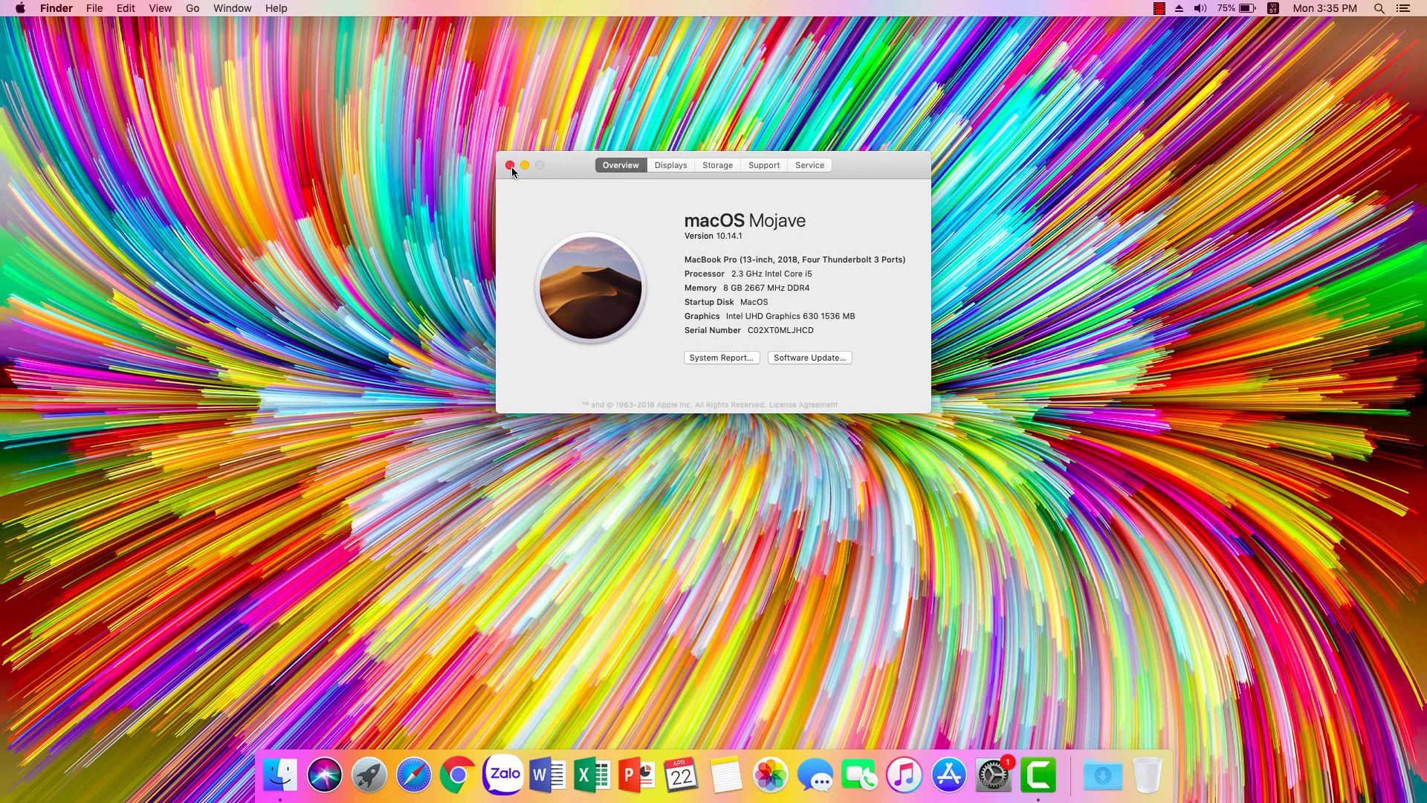
left_click(510, 166)
Step: Examine the trackpad's gesture settings in System Preferences and return to the overview of all preferences
left_click(993, 773)
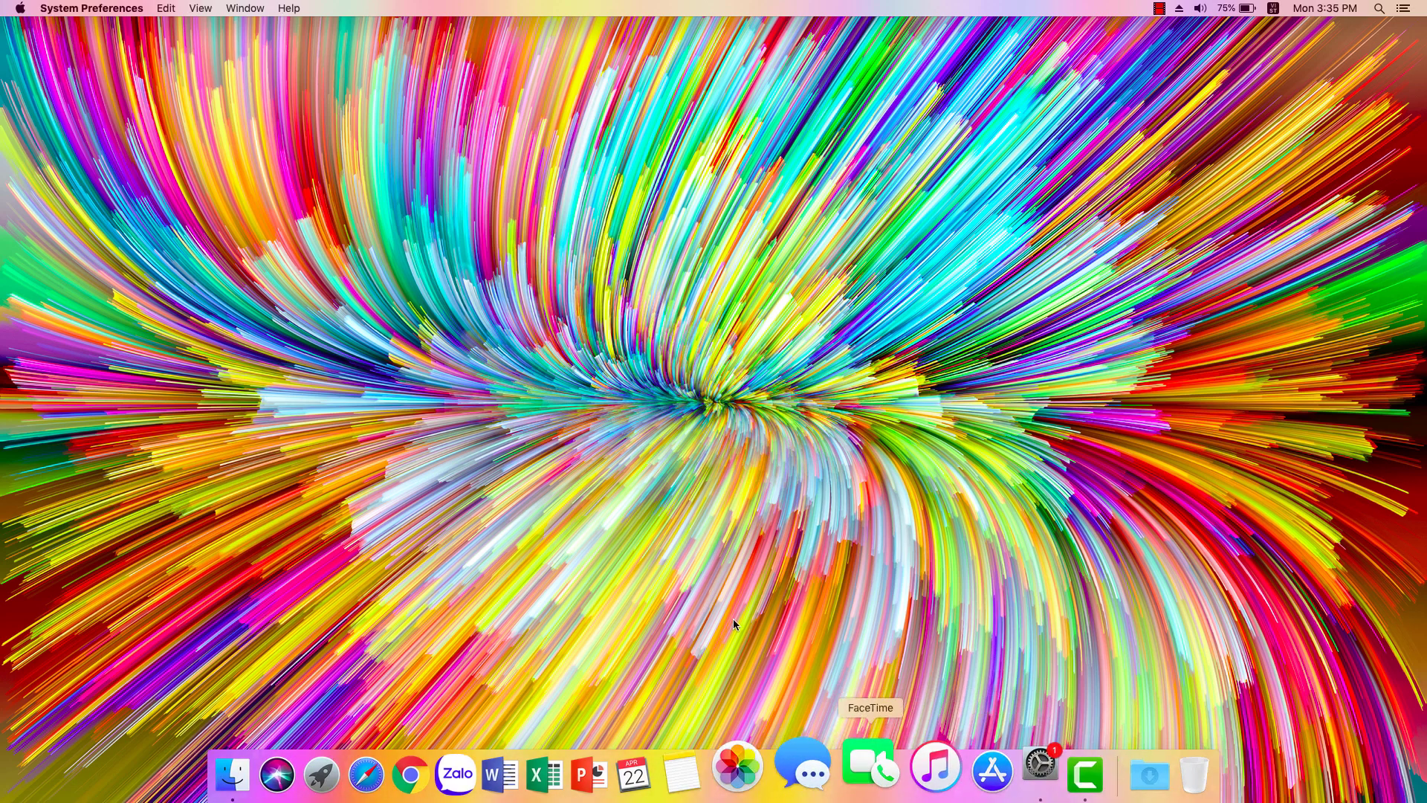
left_click_drag(885, 179, 600, 177)
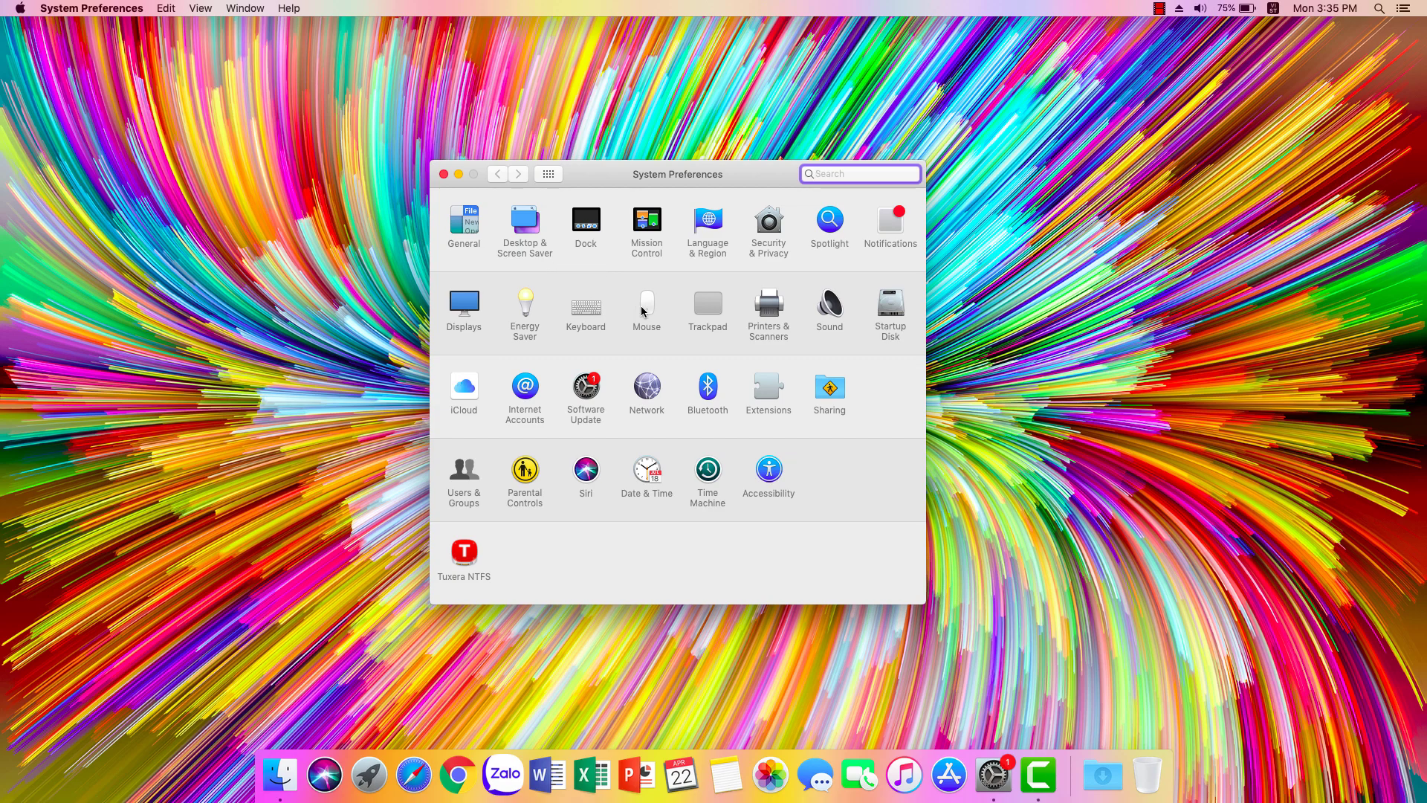
left_click(724, 330)
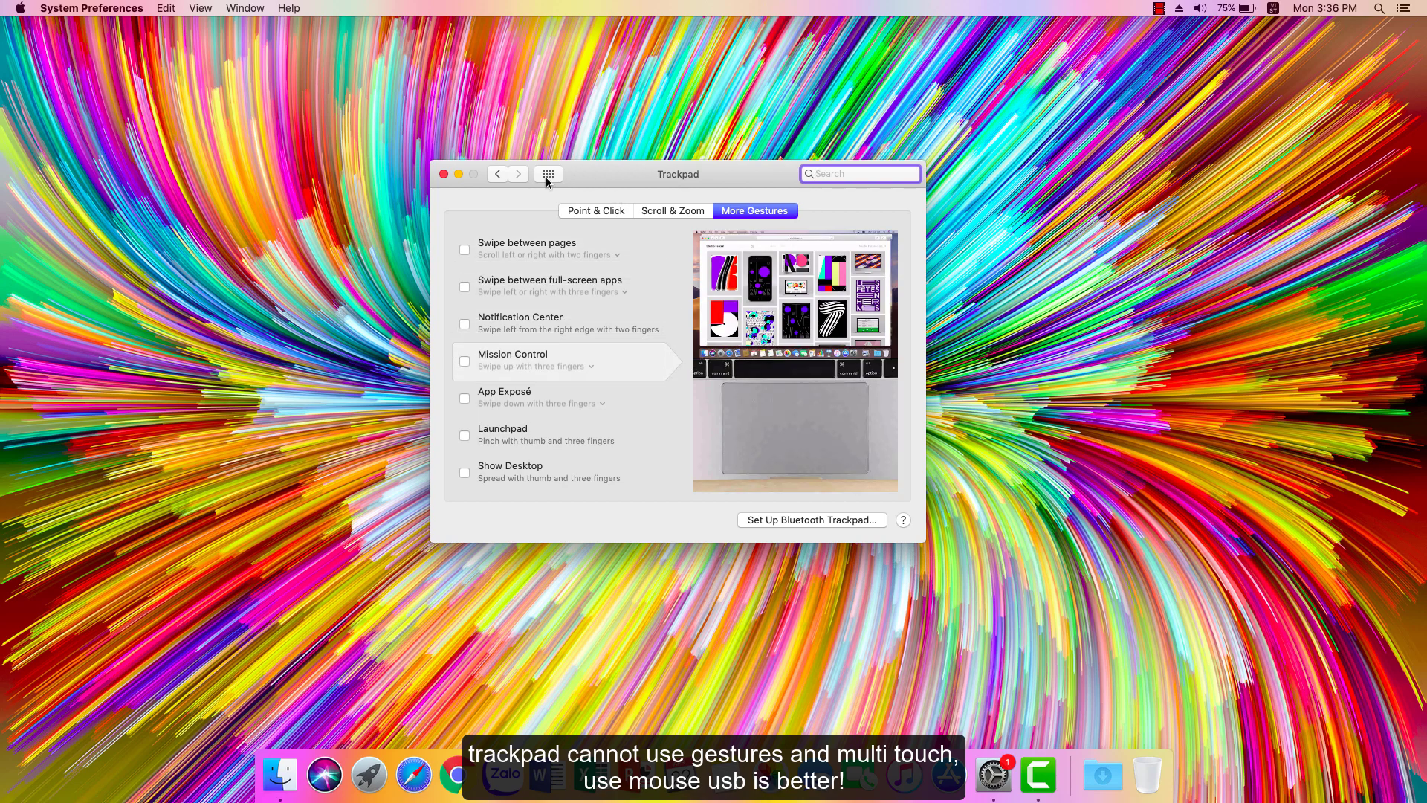
left_click(577, 211)
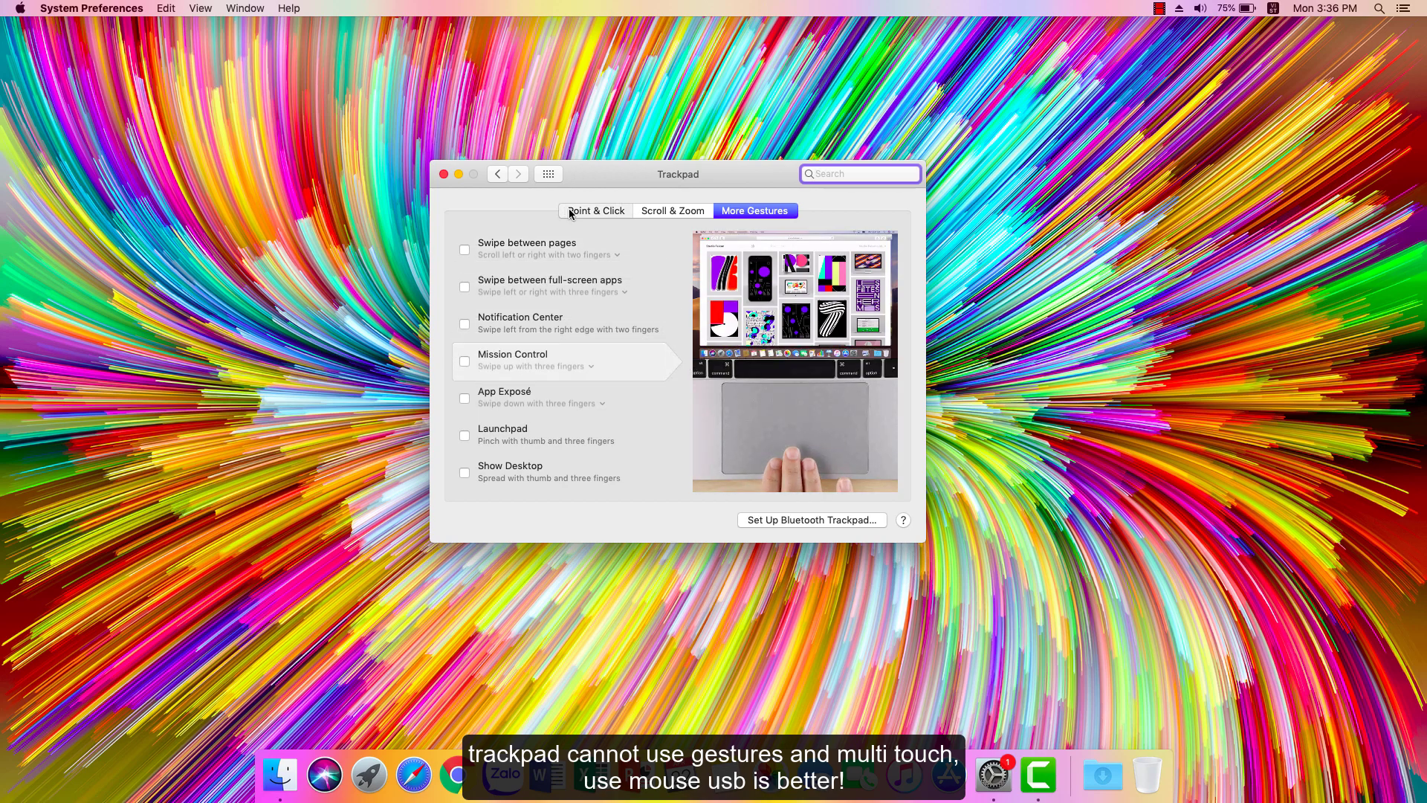
left_click(547, 173)
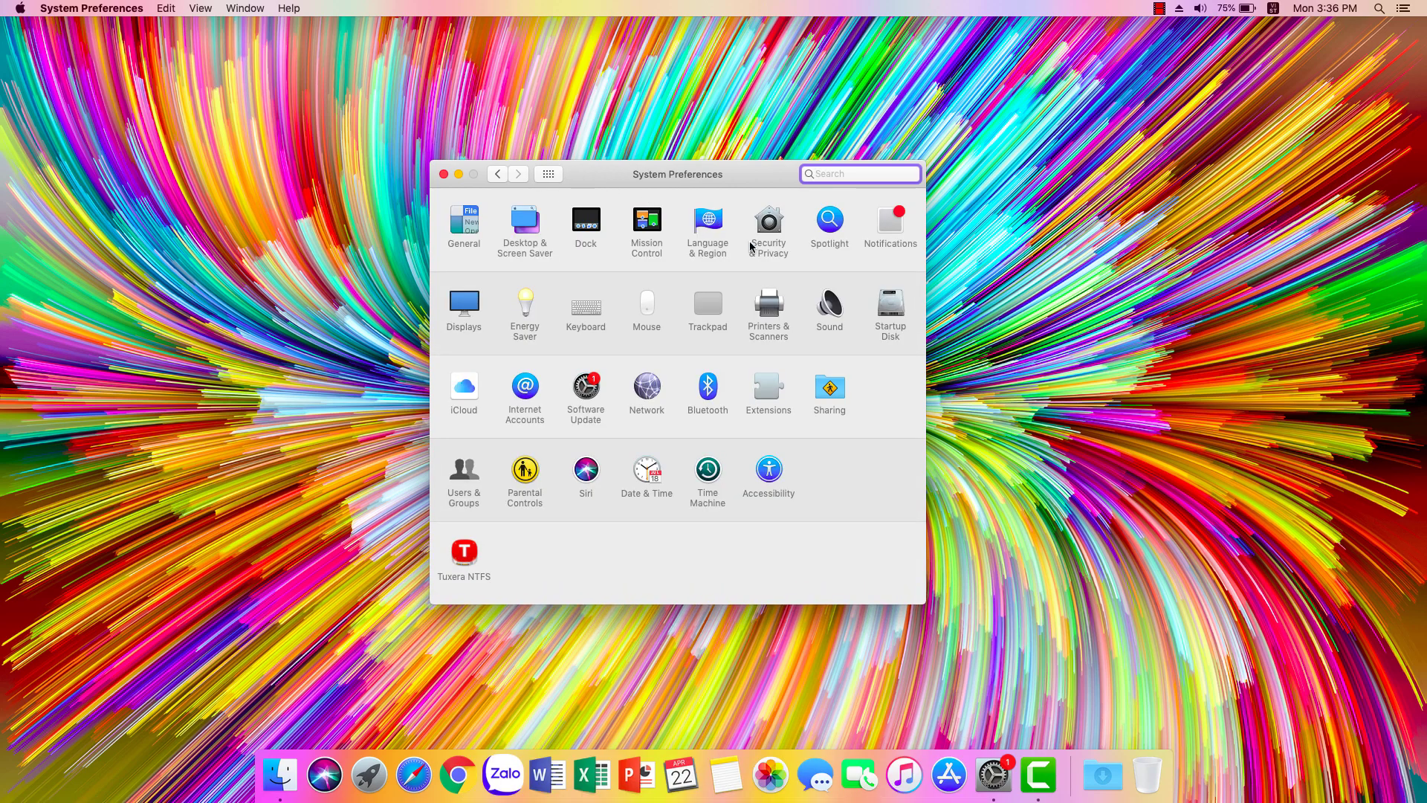
Step: Examine the sound output, input and sound effects settings, including the device that sound effects play through
left_click(830, 311)
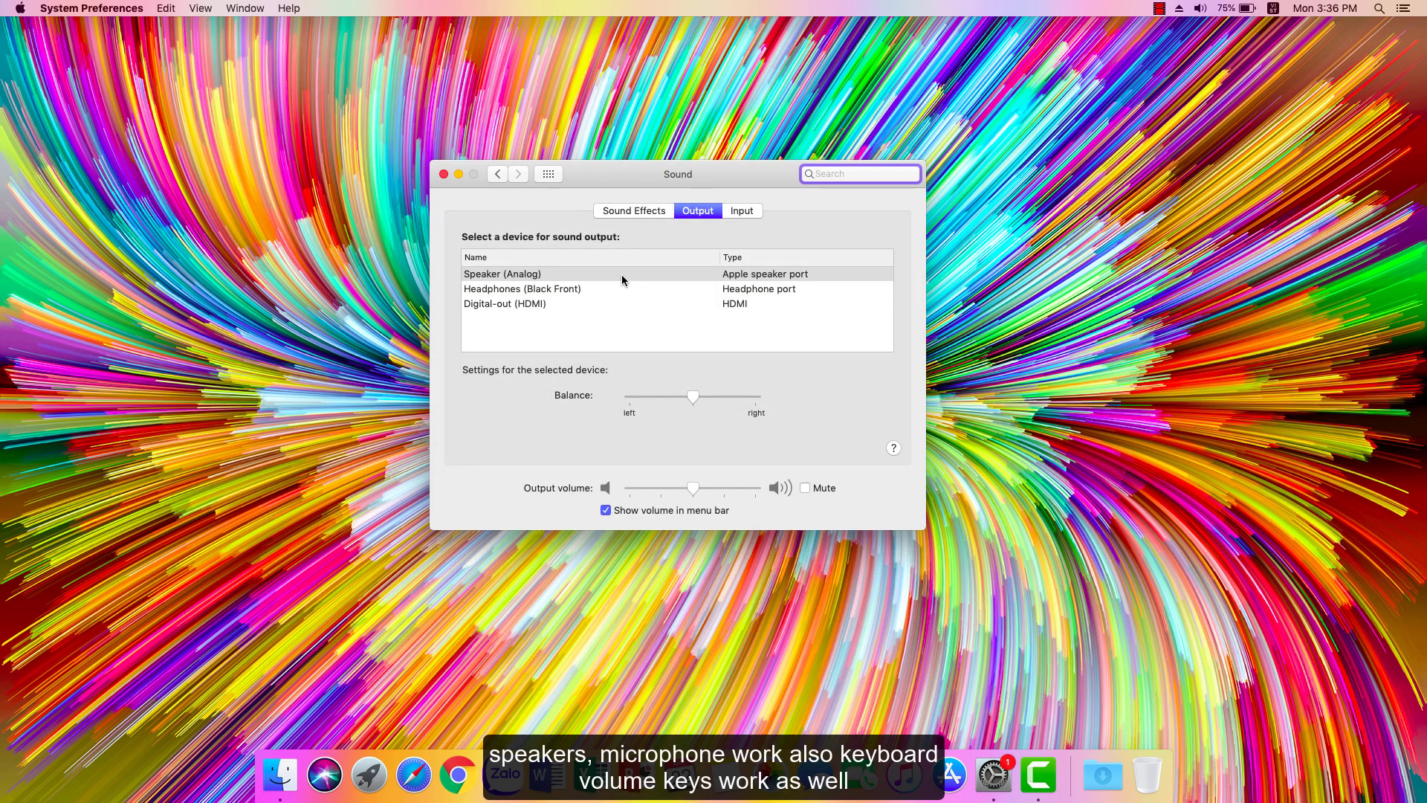
left_click(638, 213)
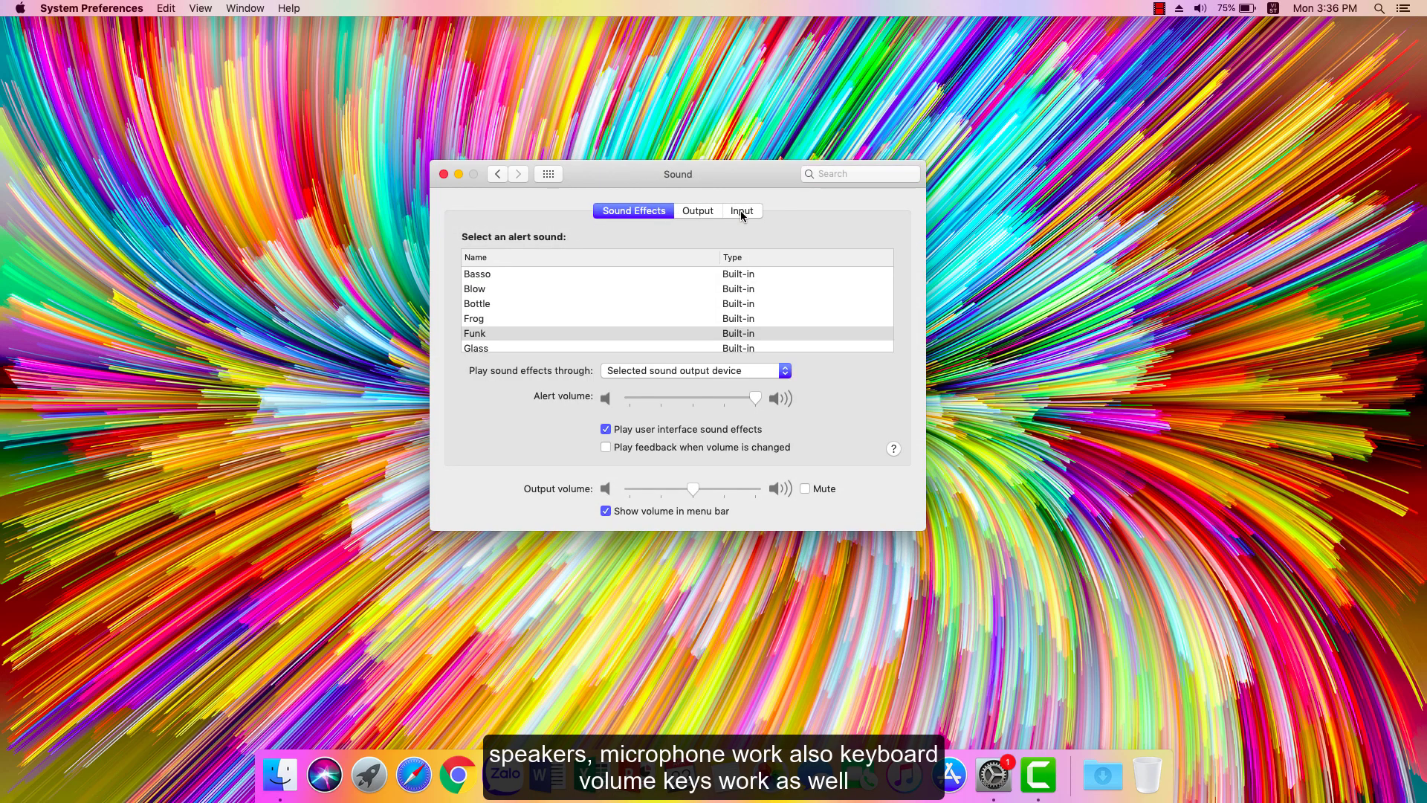
left_click(739, 213)
left_click(640, 212)
left_click(667, 370)
left_click(581, 376)
left_click(549, 174)
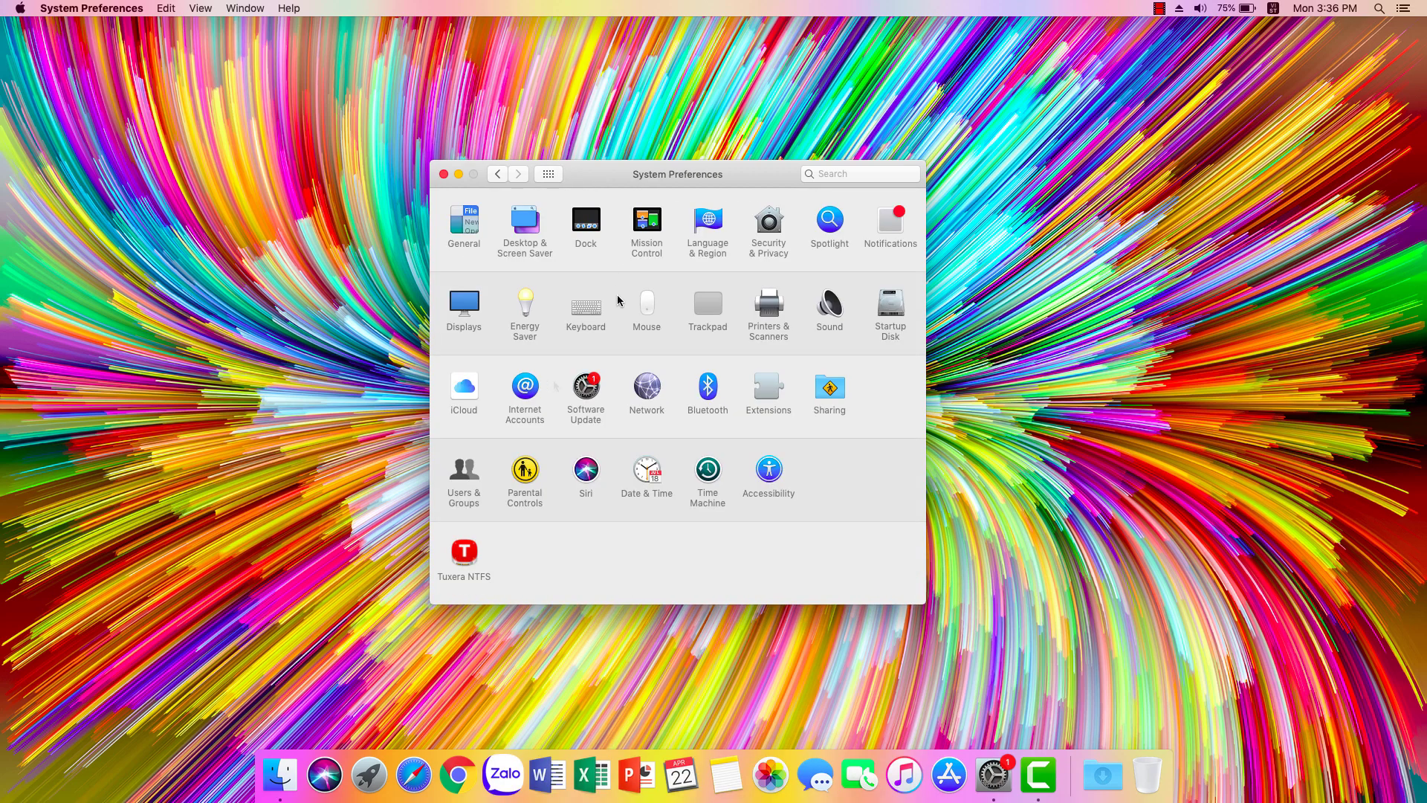
Step: Check the Ethernet connection and location options in the network settings, and close System Preferences
left_click(682, 396)
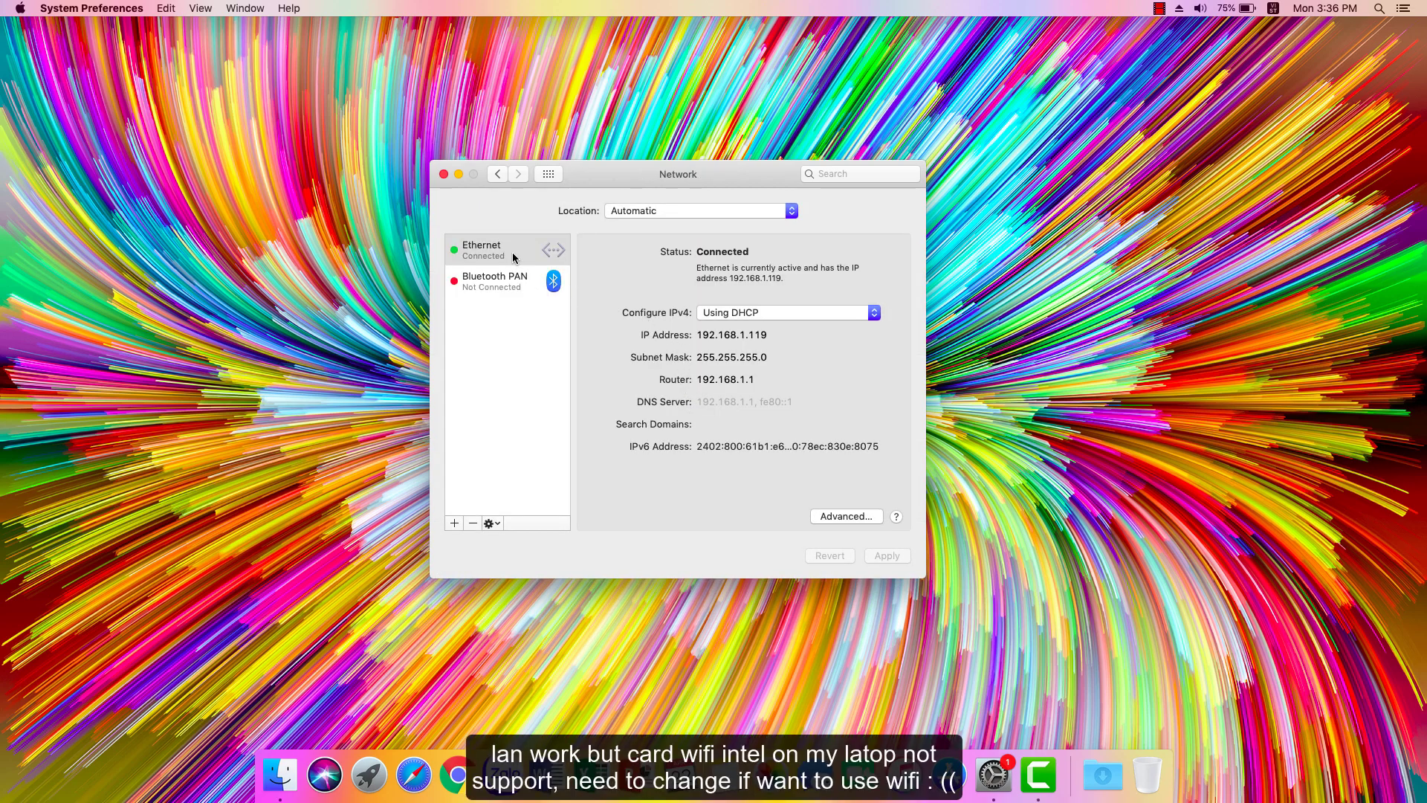
left_click(513, 258)
left_click(654, 212)
left_click(654, 212)
left_click(538, 179)
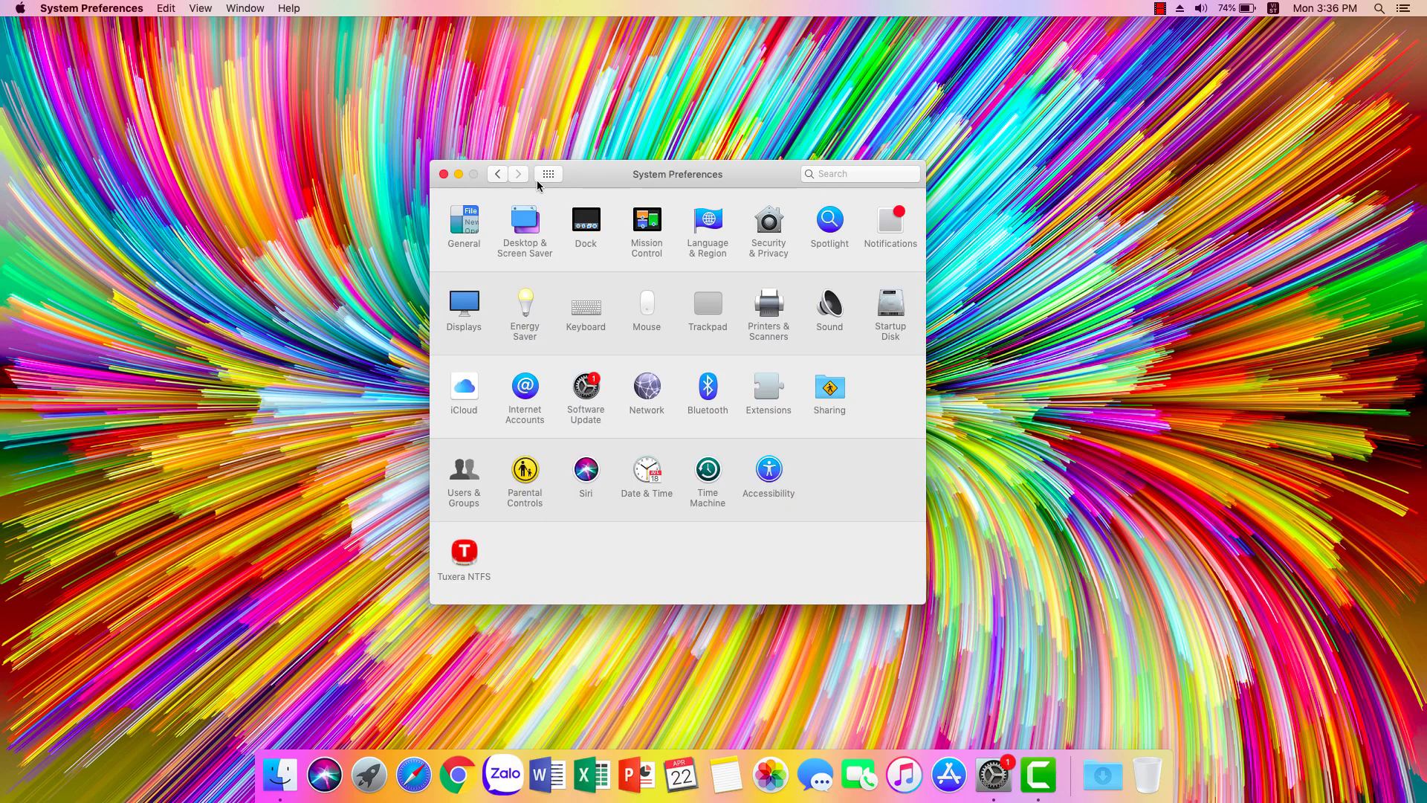
left_click(444, 174)
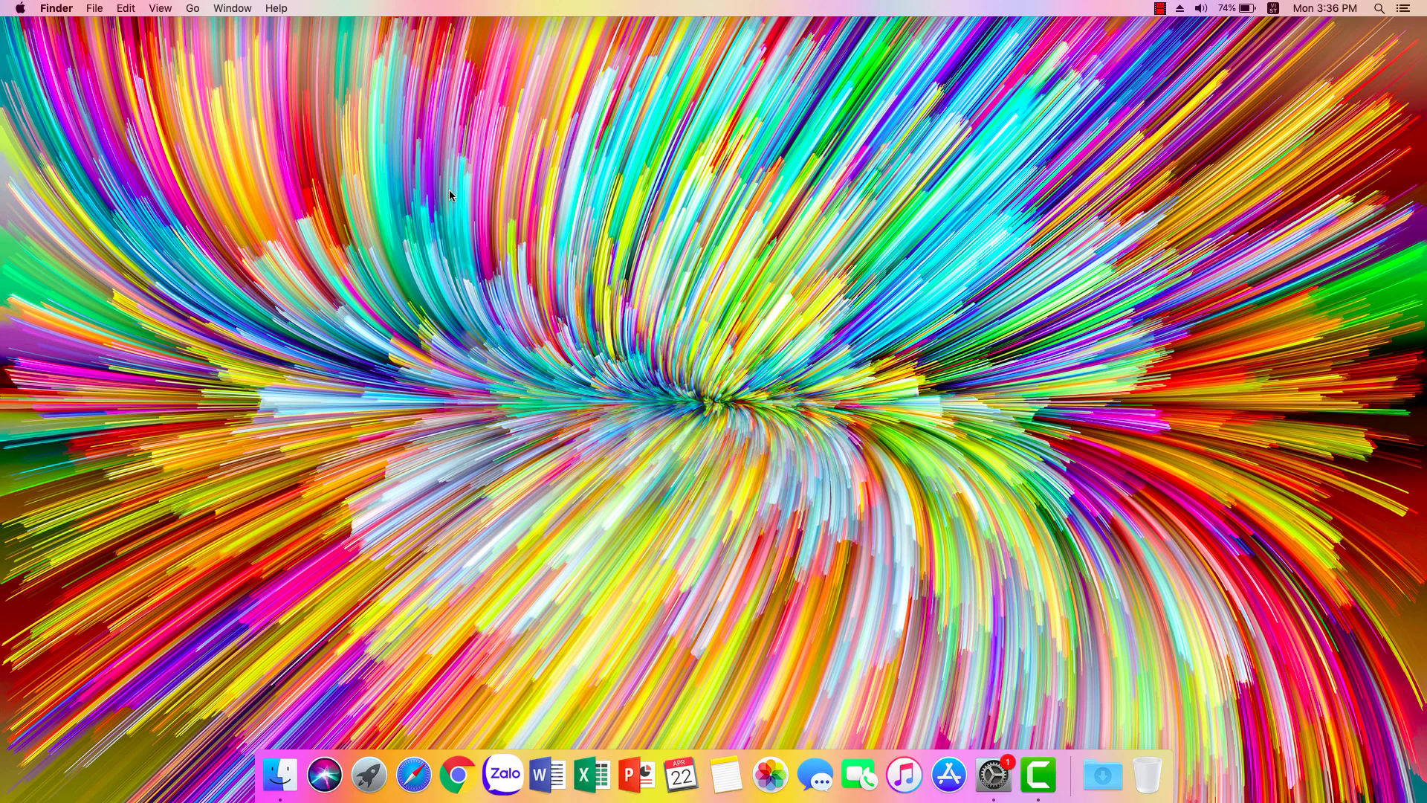
Step: Mount the EFI partition disk1s1 of the macOS drive in Clover Configurator, authorizing it with the account password
left_click(374, 773)
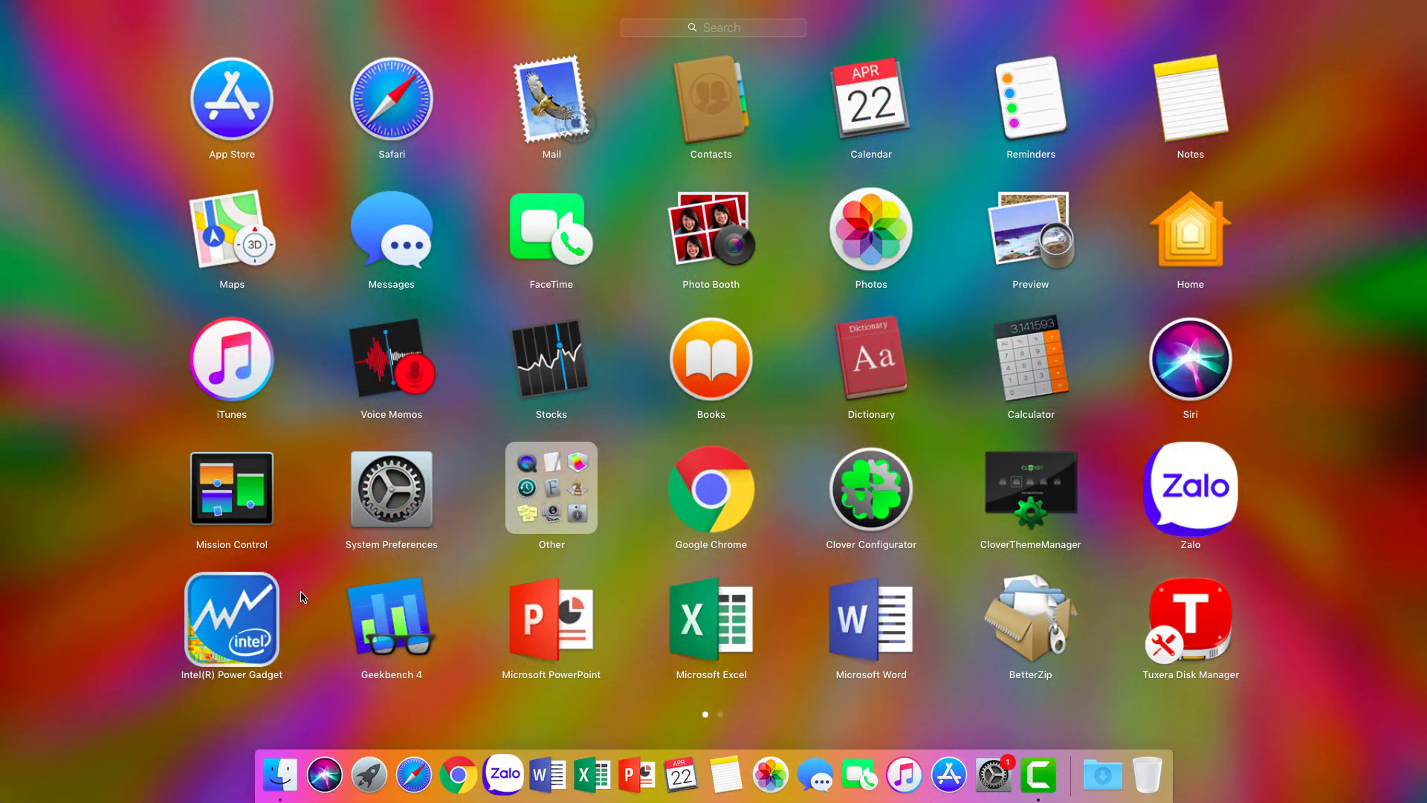
left_click(844, 505)
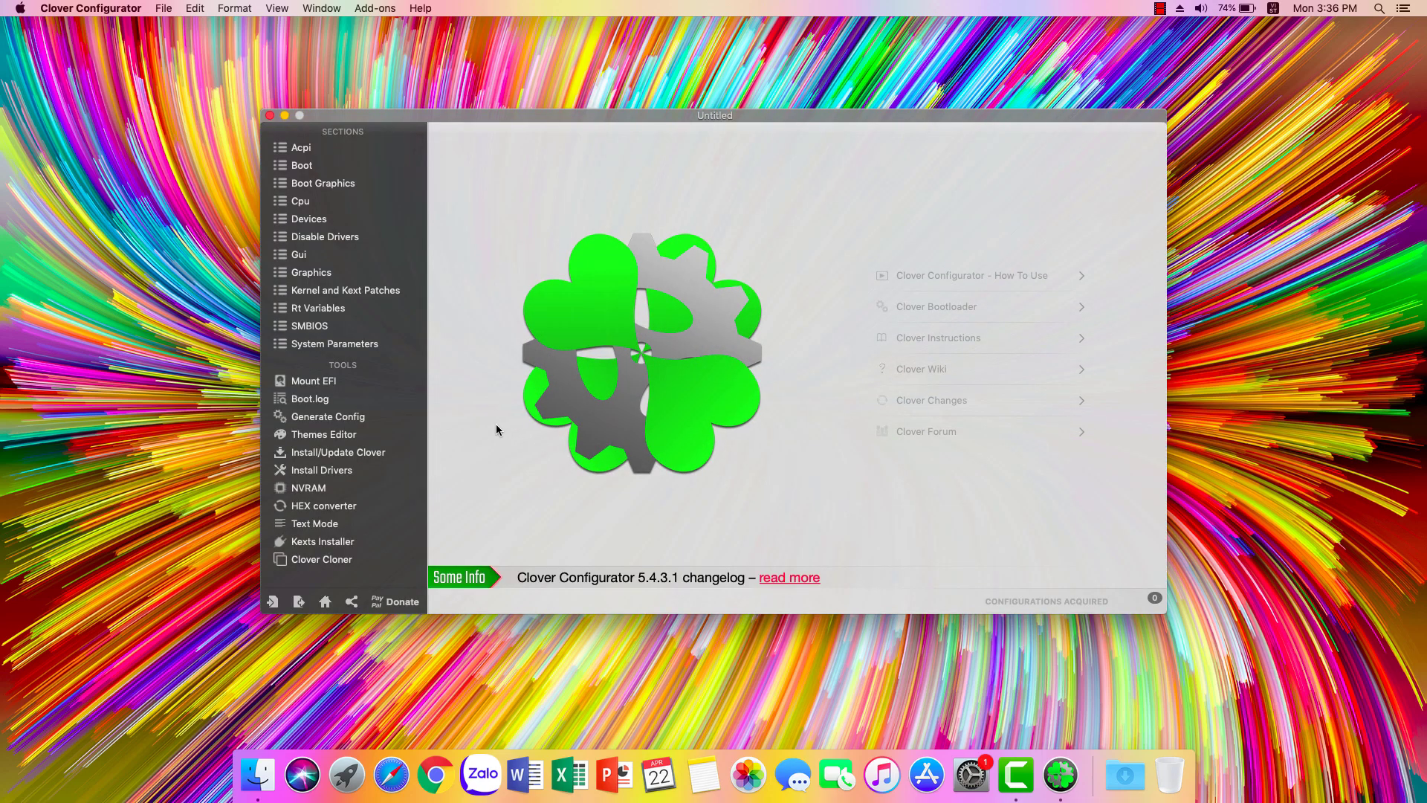
left_click(336, 380)
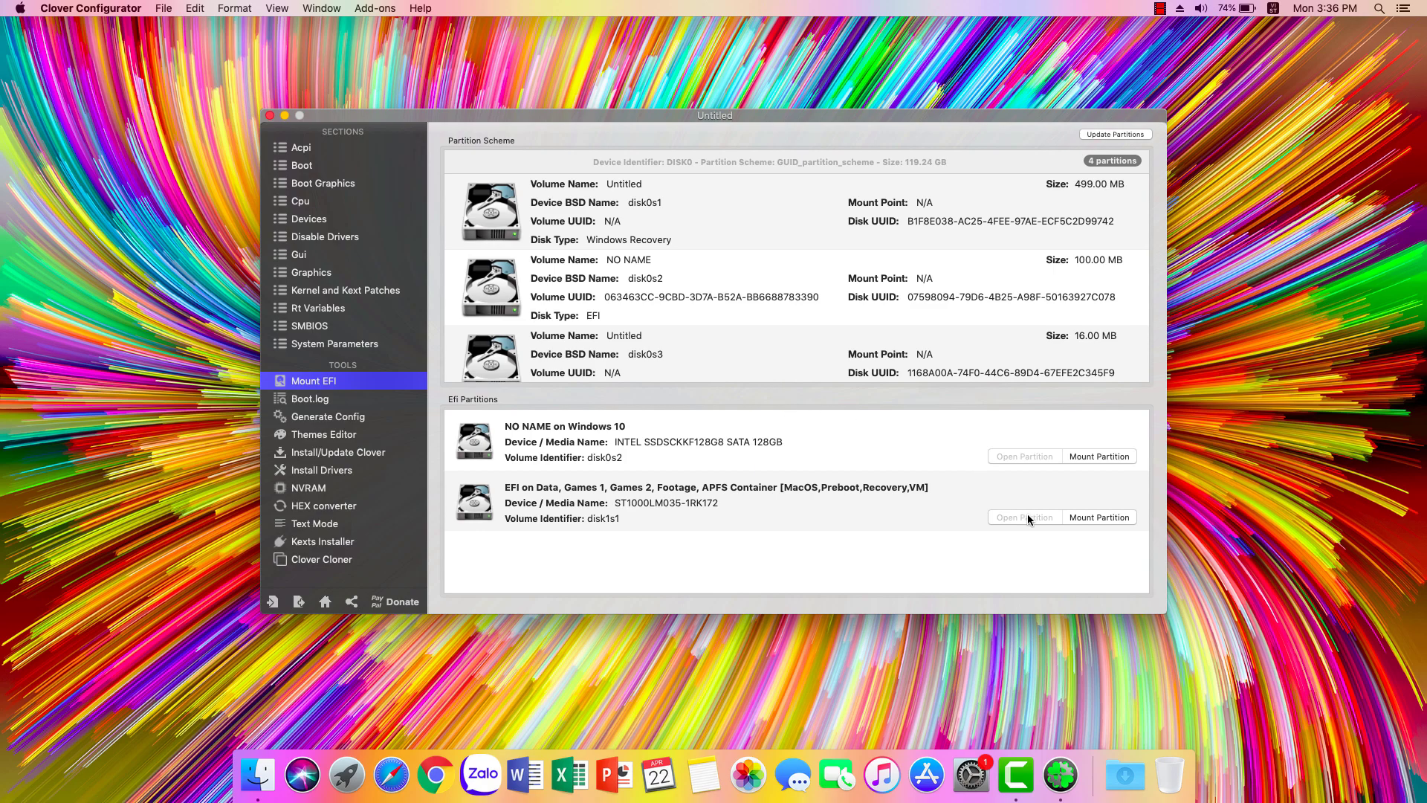
left_click(1085, 517)
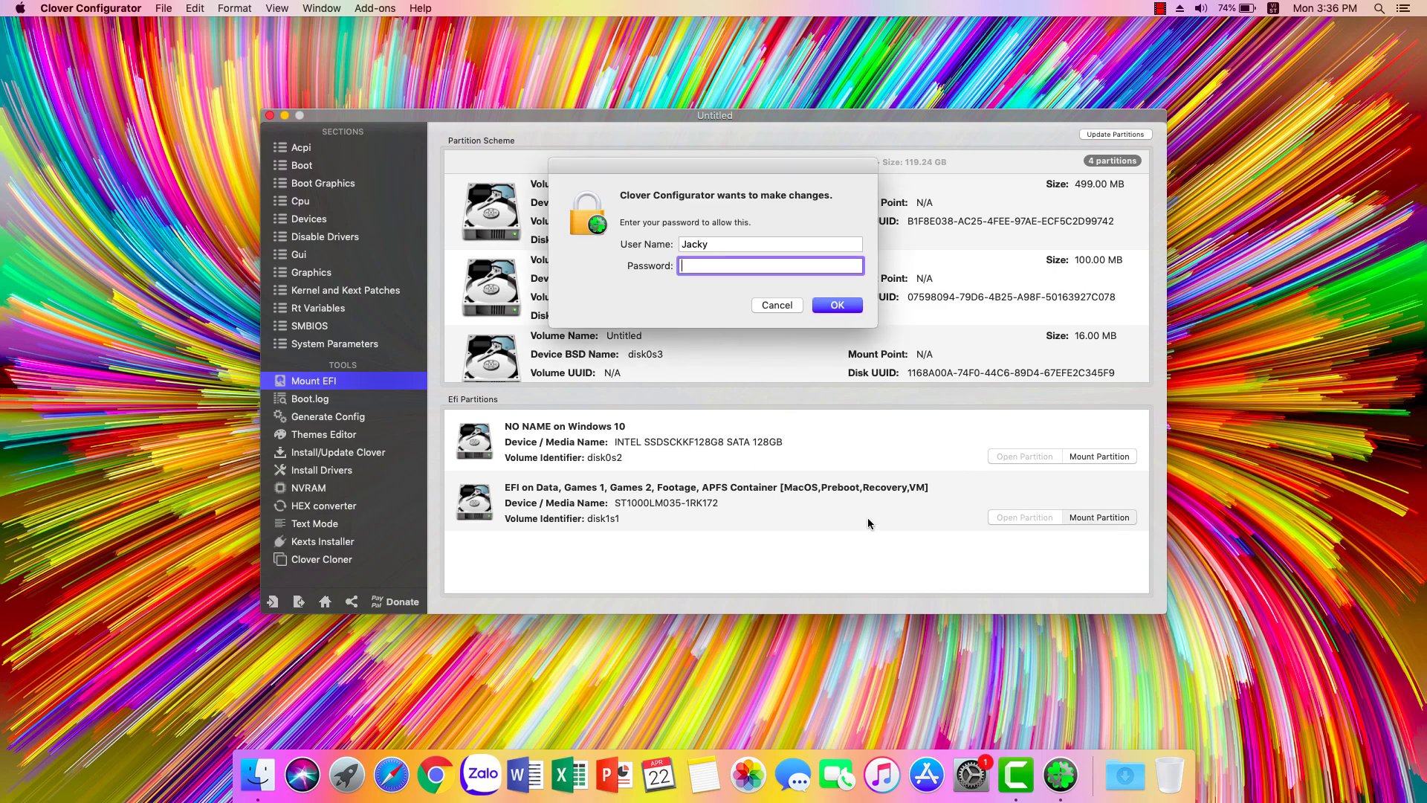
type("••••••")
key("Return")
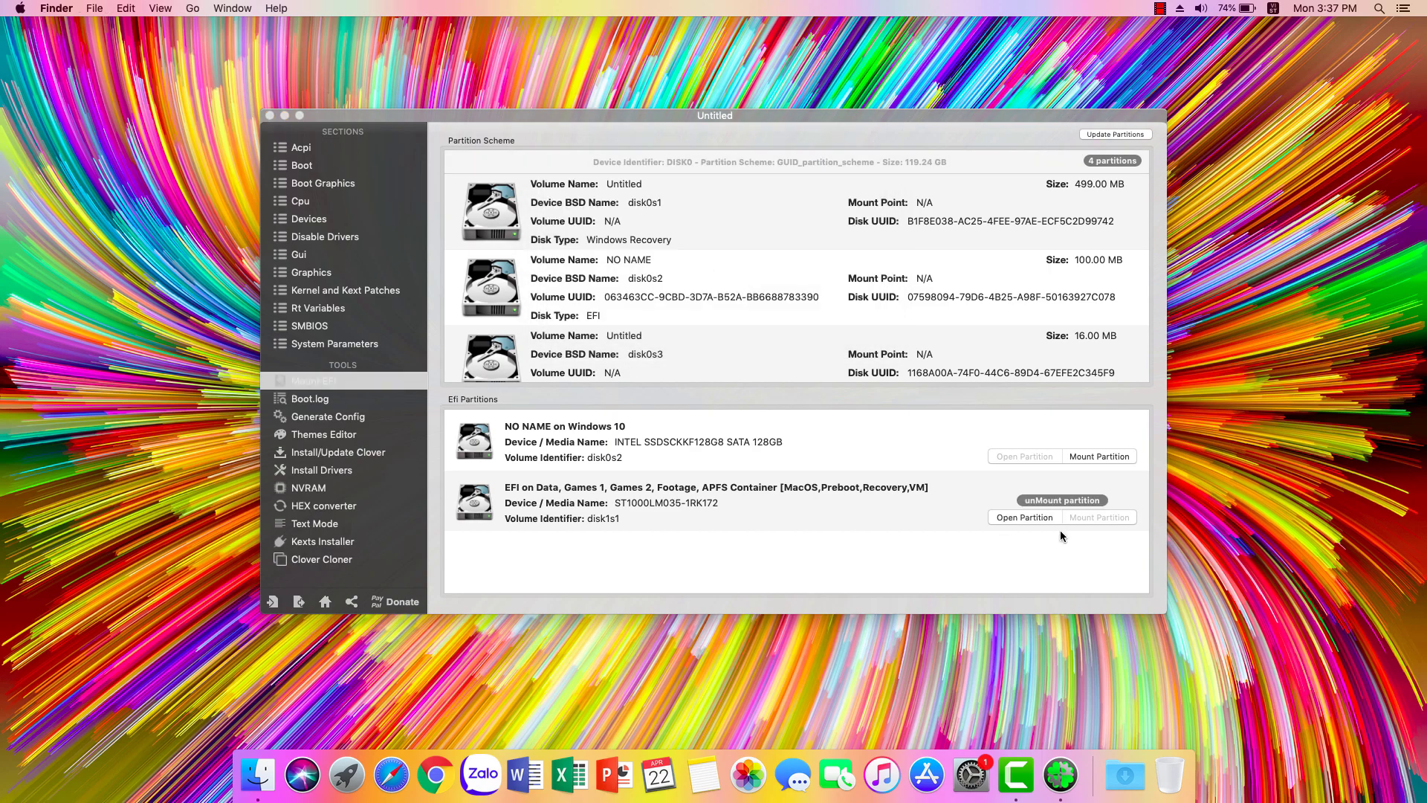
Step: Open the mounted EFI partition and load config.plist from its EFI/CLOVER folder into Clover Configurator
left_click(1024, 517)
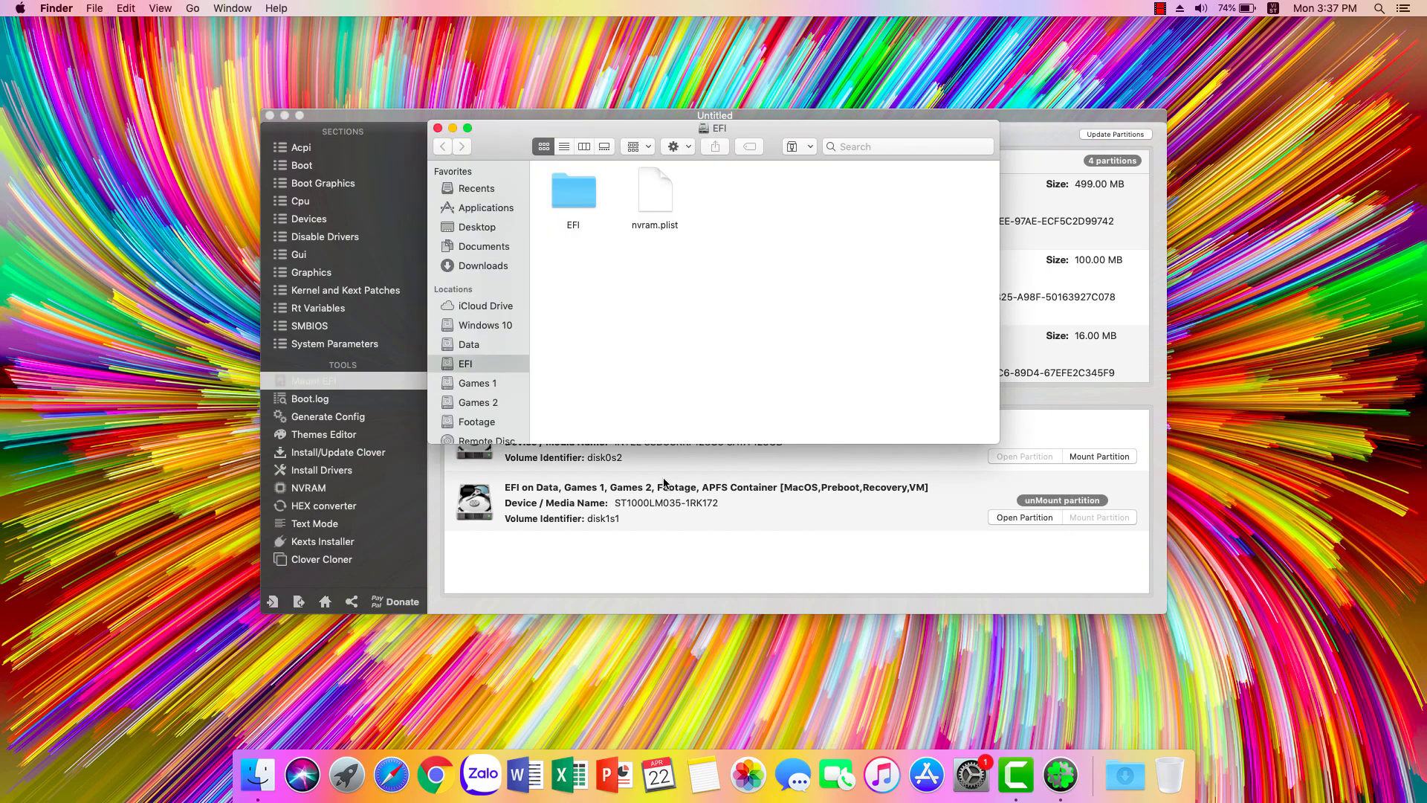
double_click(572, 191)
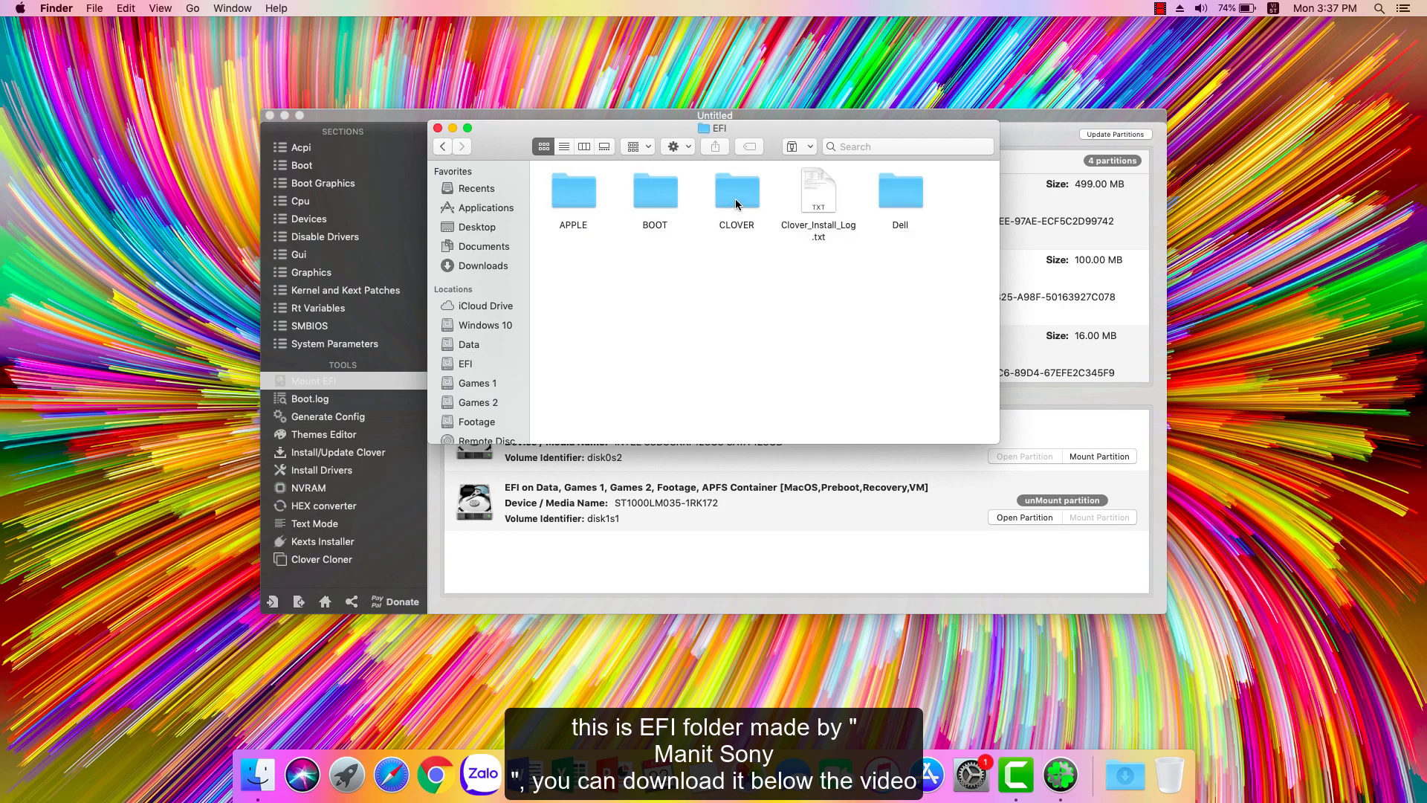
double_click(734, 199)
left_click(734, 195)
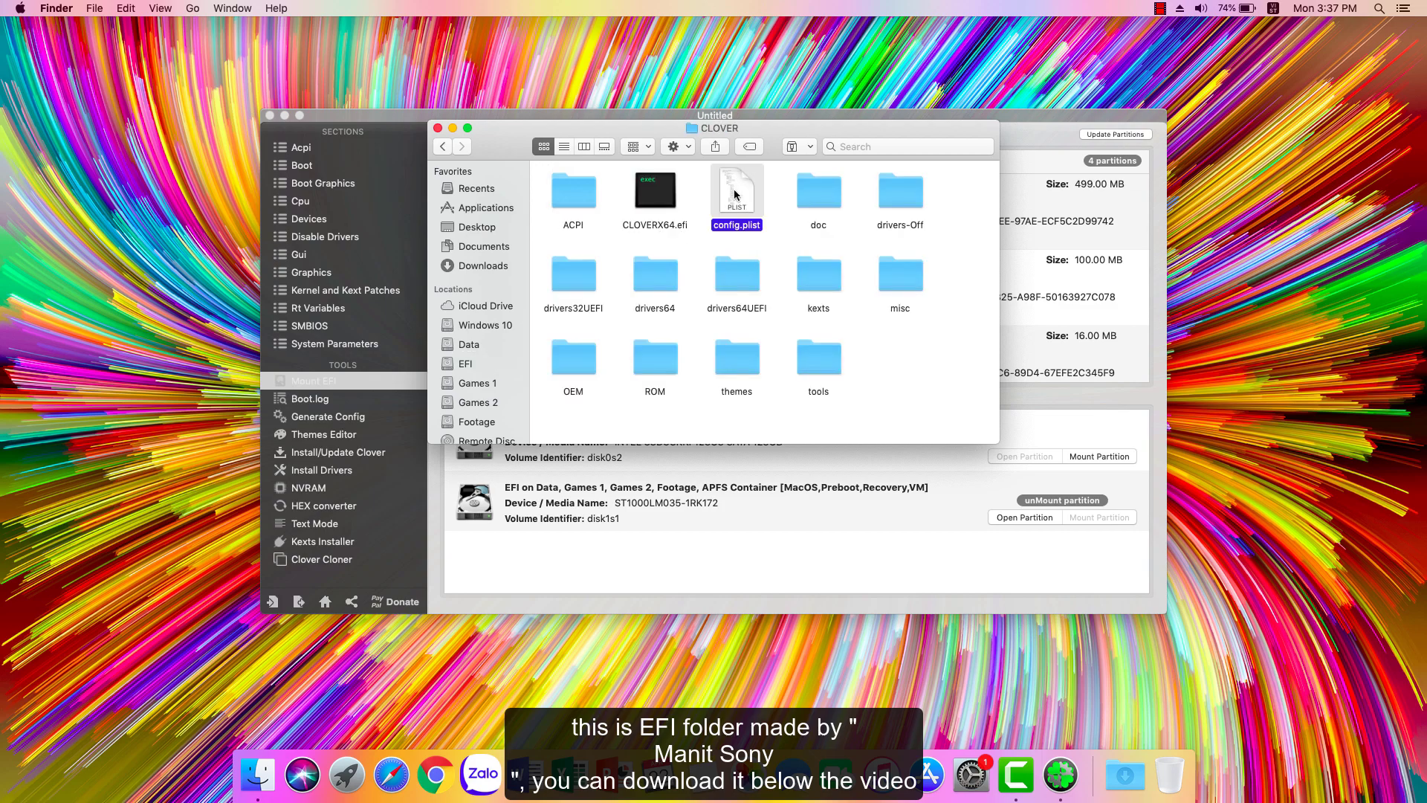
double_click(734, 195)
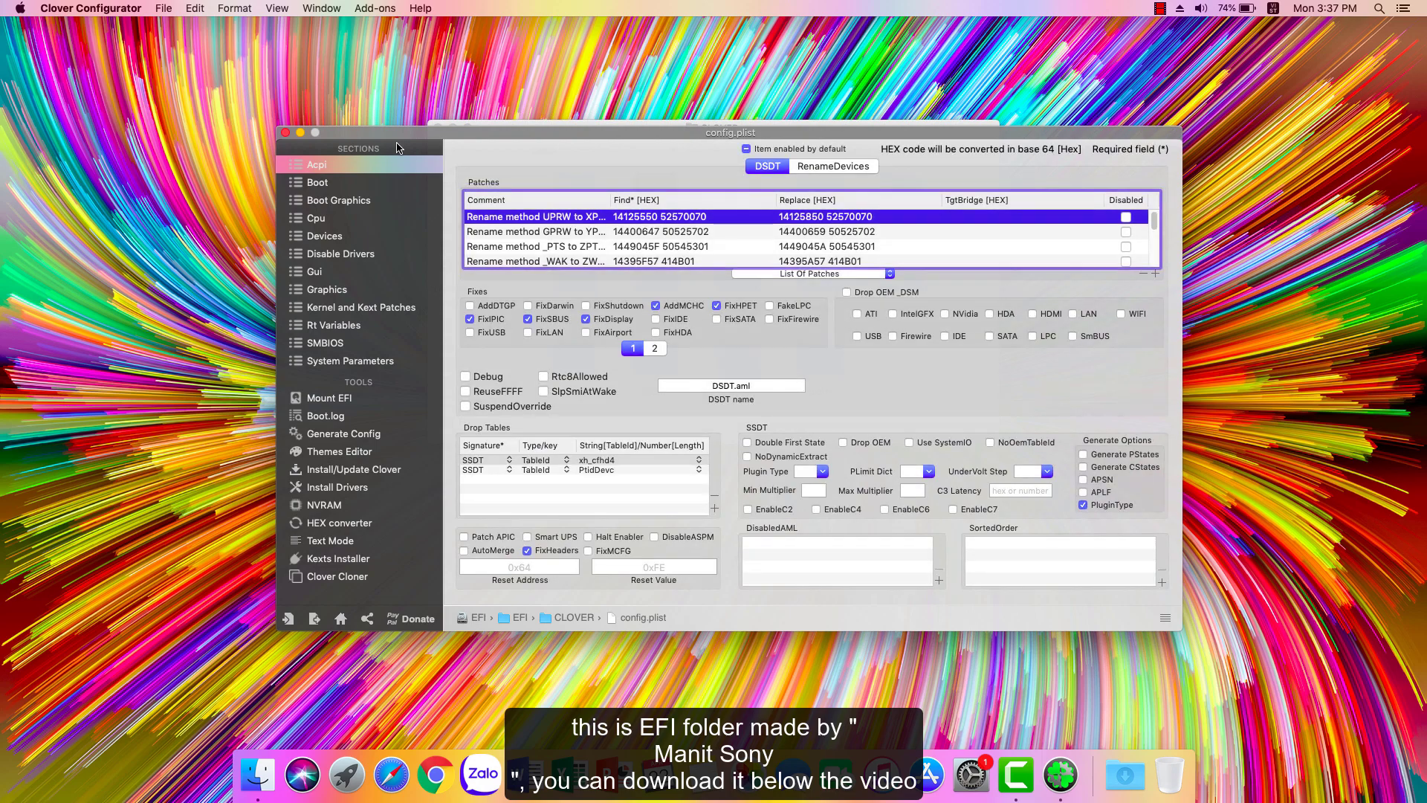
Step: Review the Boot, Boot Graphics, Cpu, Devices and Disable Drivers sections of config.plist
left_click(355, 184)
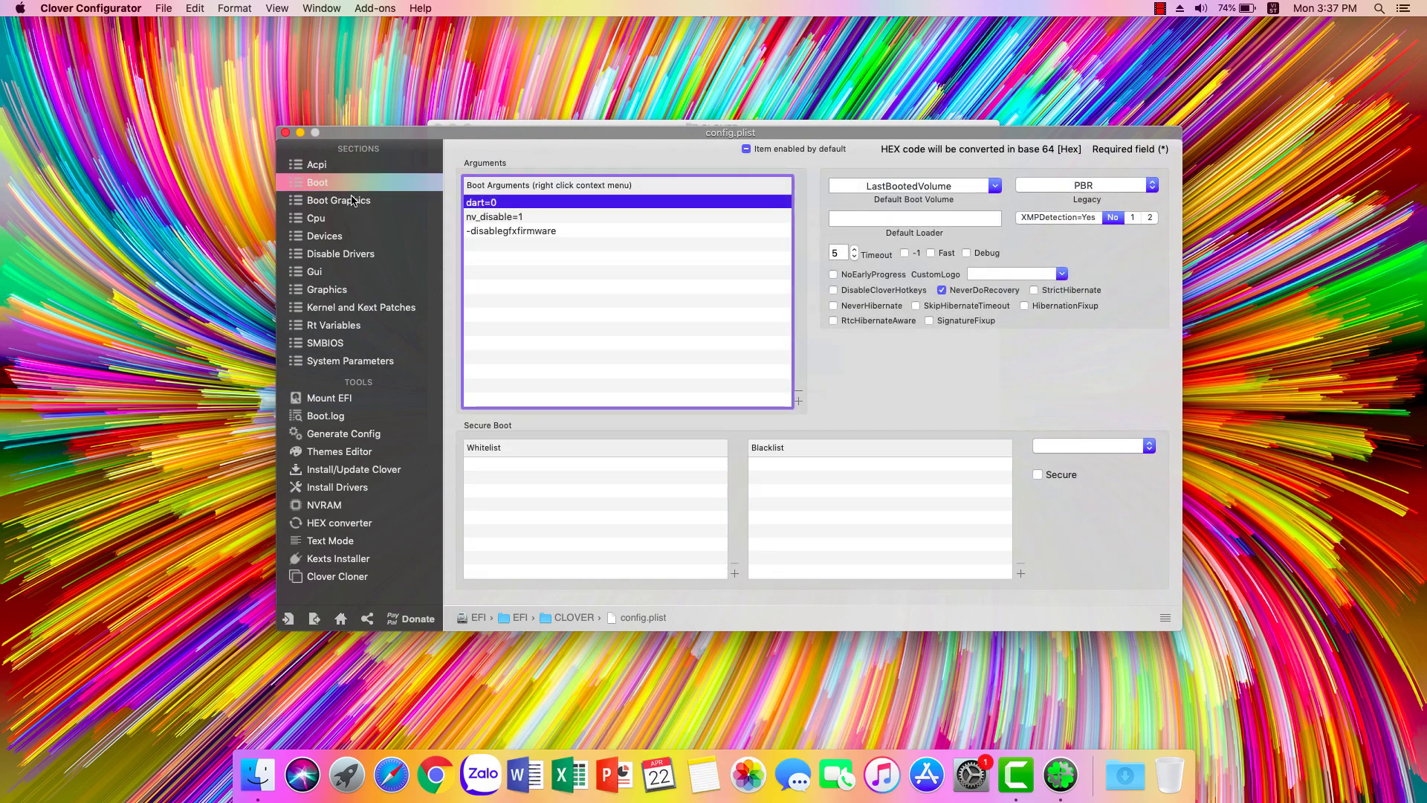
left_click(352, 205)
left_click(349, 220)
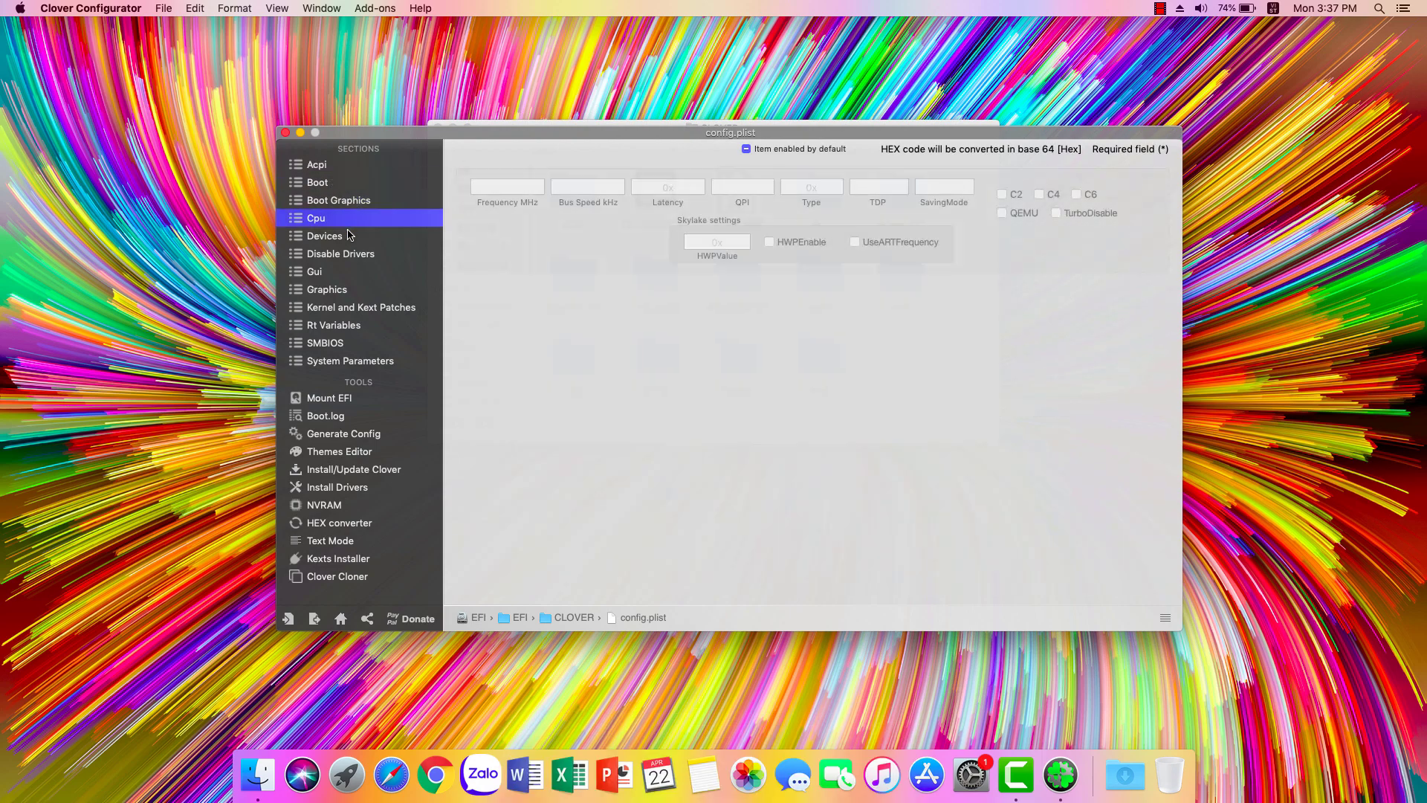
left_click(346, 240)
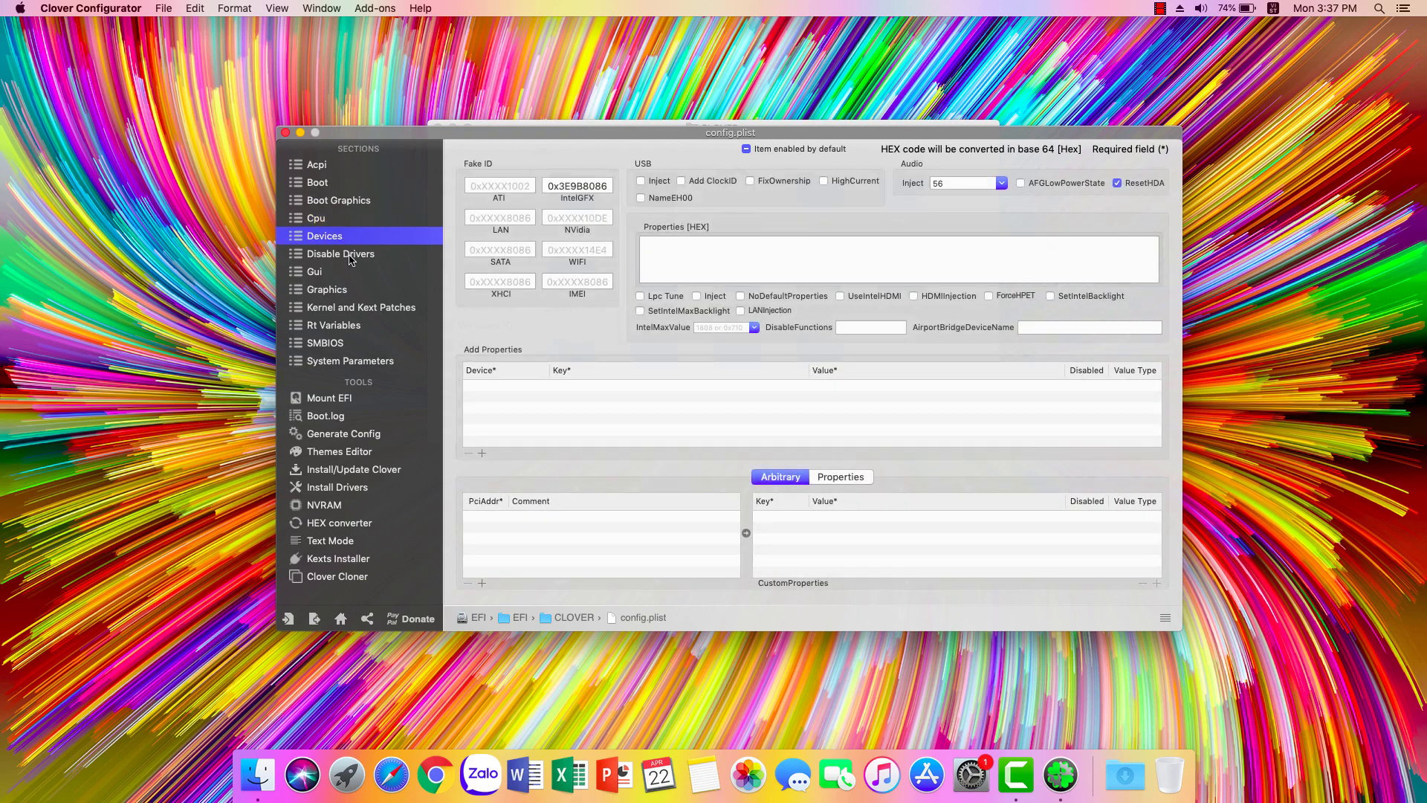
left_click(351, 256)
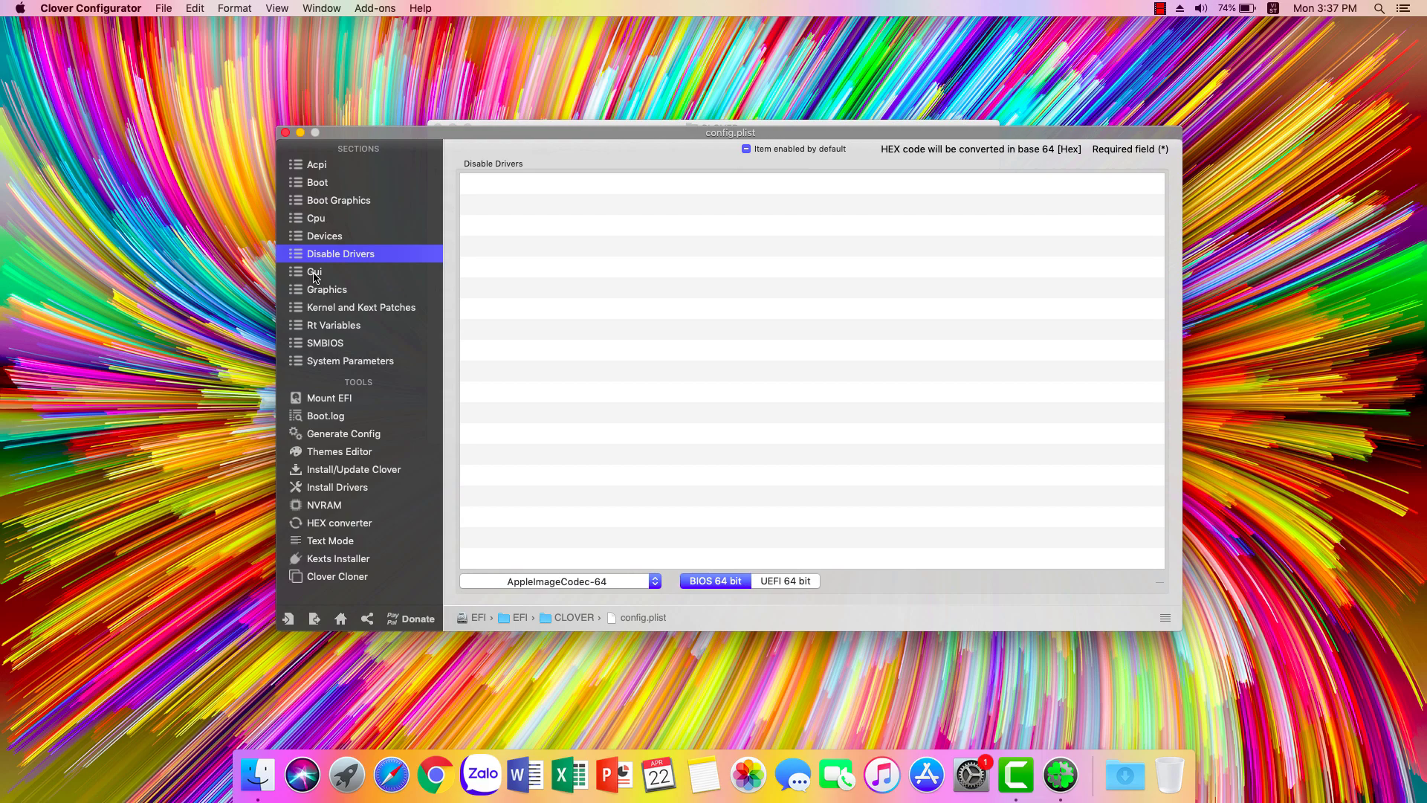
Step: Review the Gui, Graphics, Kernel and Kext Patches, Rt Variables, SMBIOS and System Parameters sections of config.plist
left_click(355, 275)
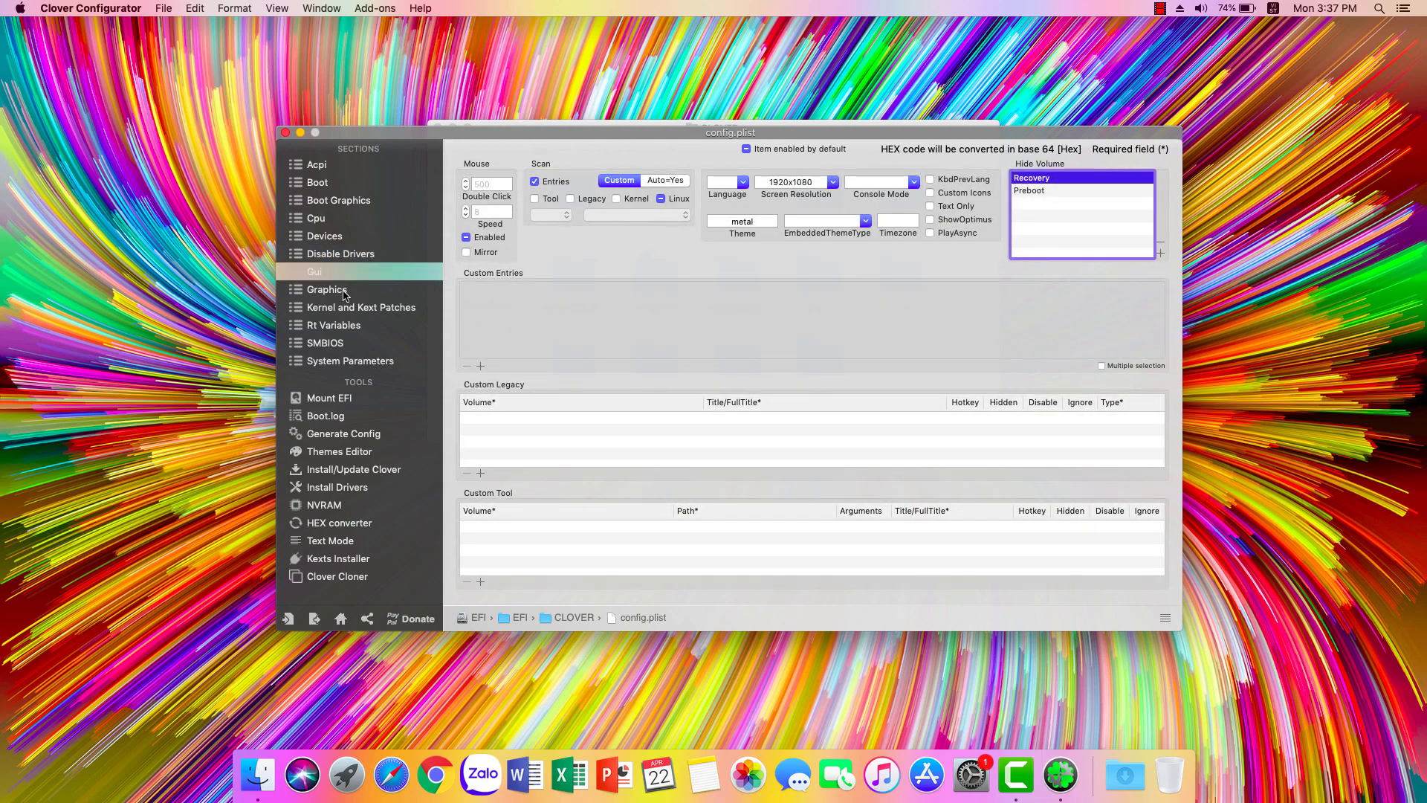
left_click(344, 294)
left_click(345, 309)
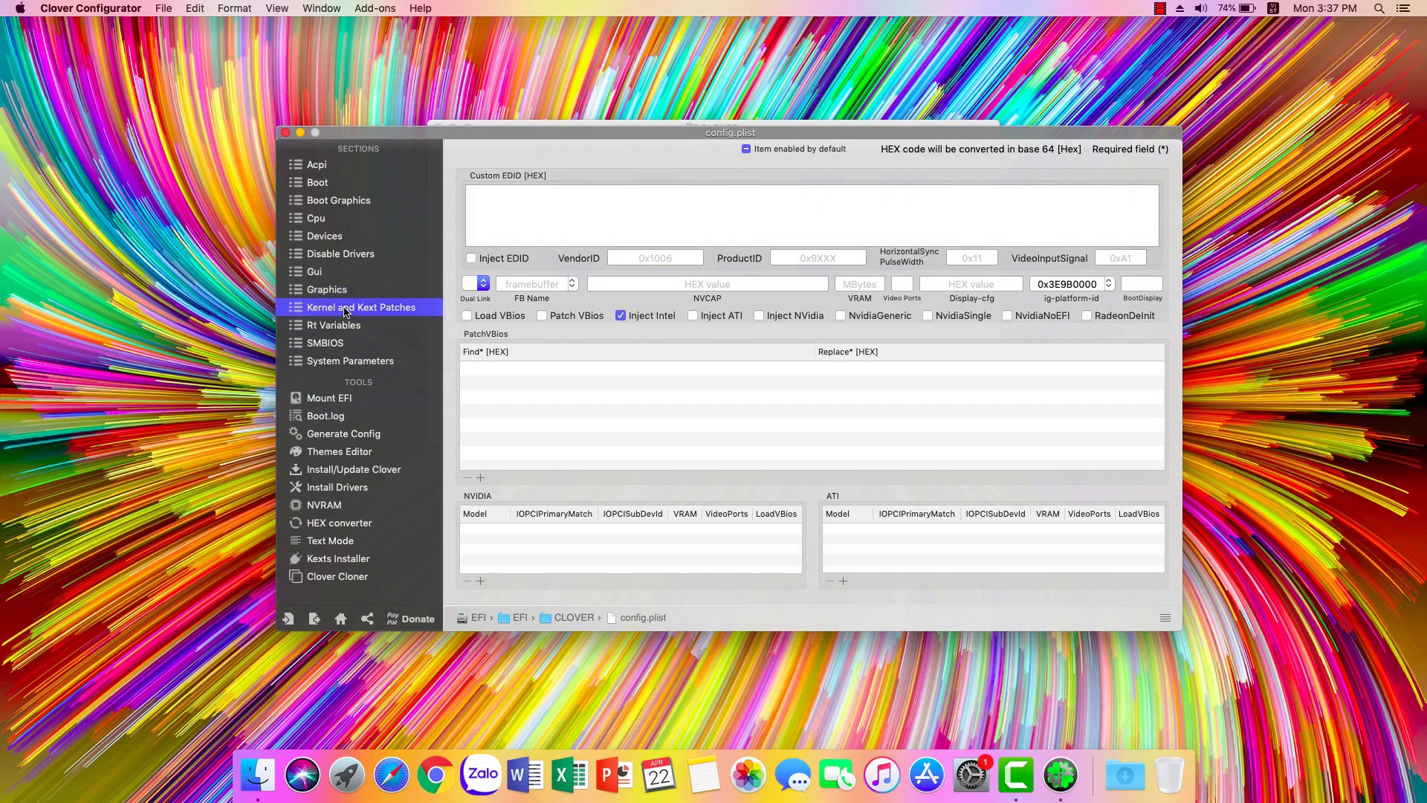
left_click(346, 326)
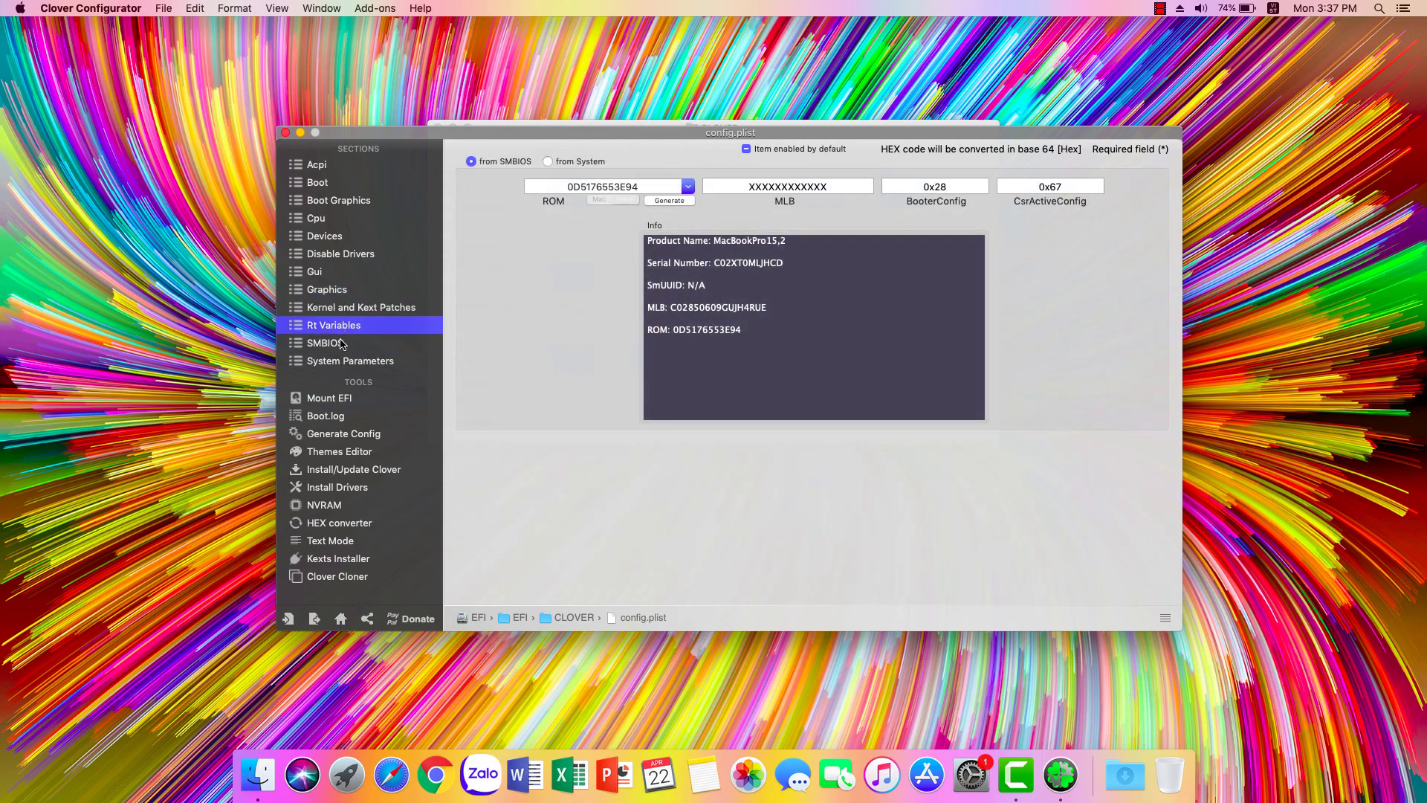
left_click(341, 343)
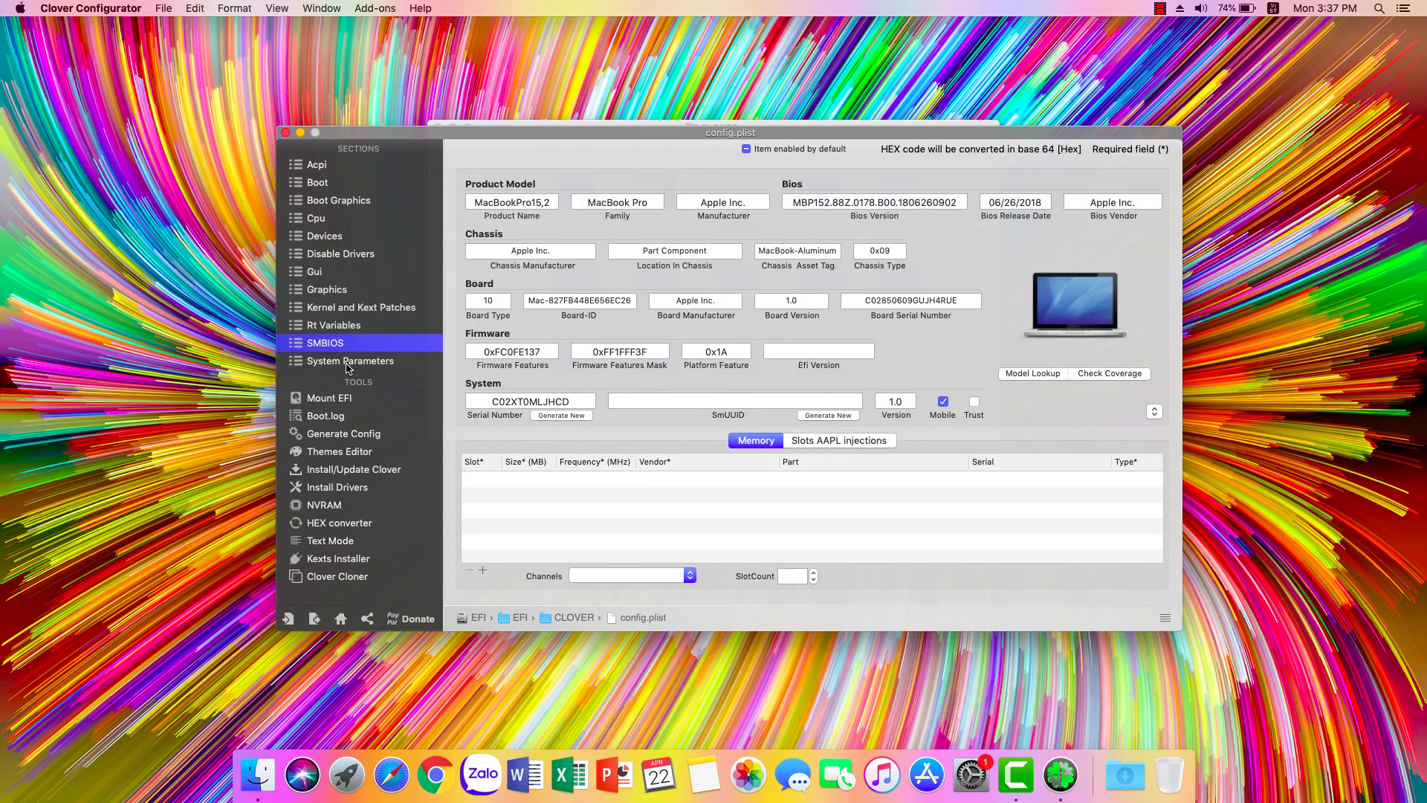
left_click(347, 362)
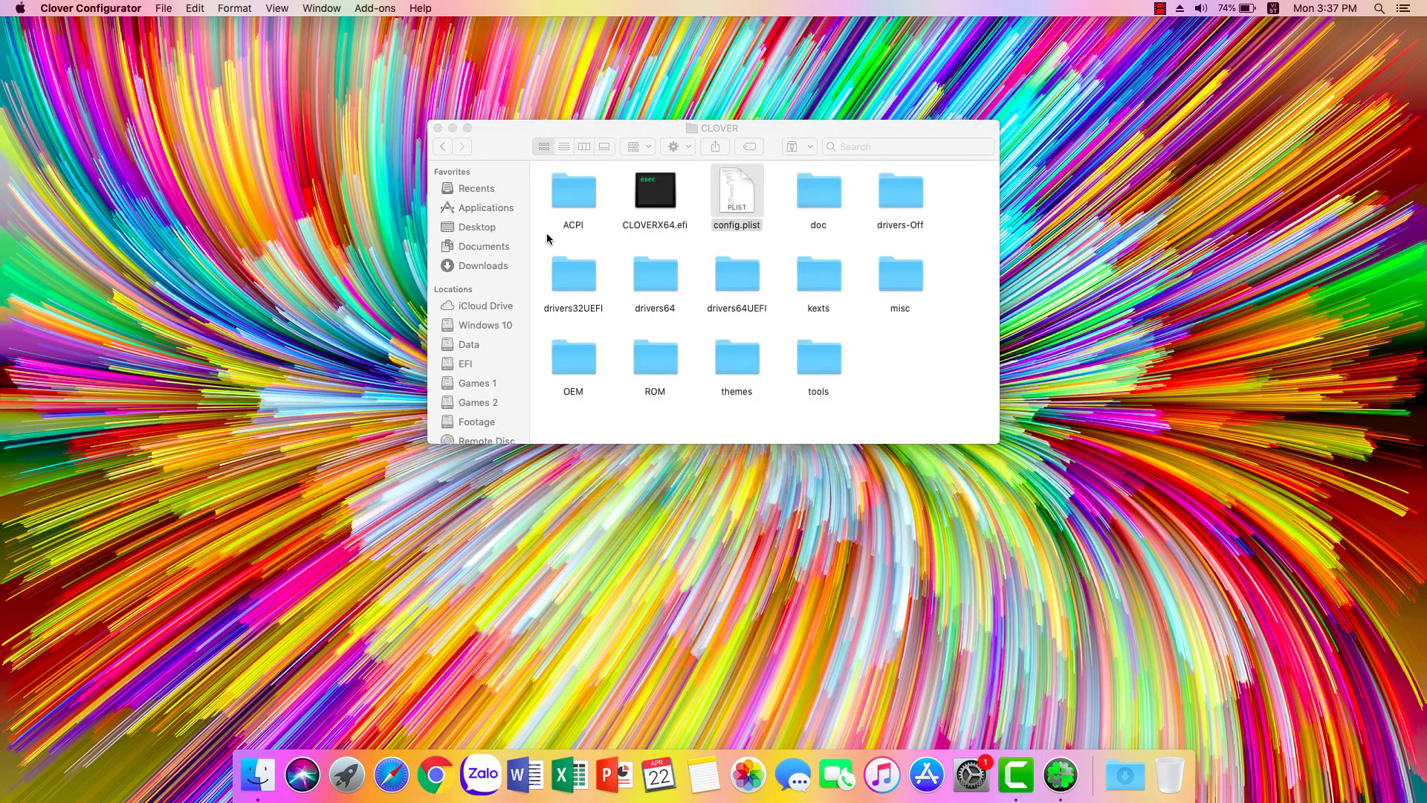
Step: Examine the kexts in the kexts/Other folder and return to the CLOVER folder
double_click(823, 291)
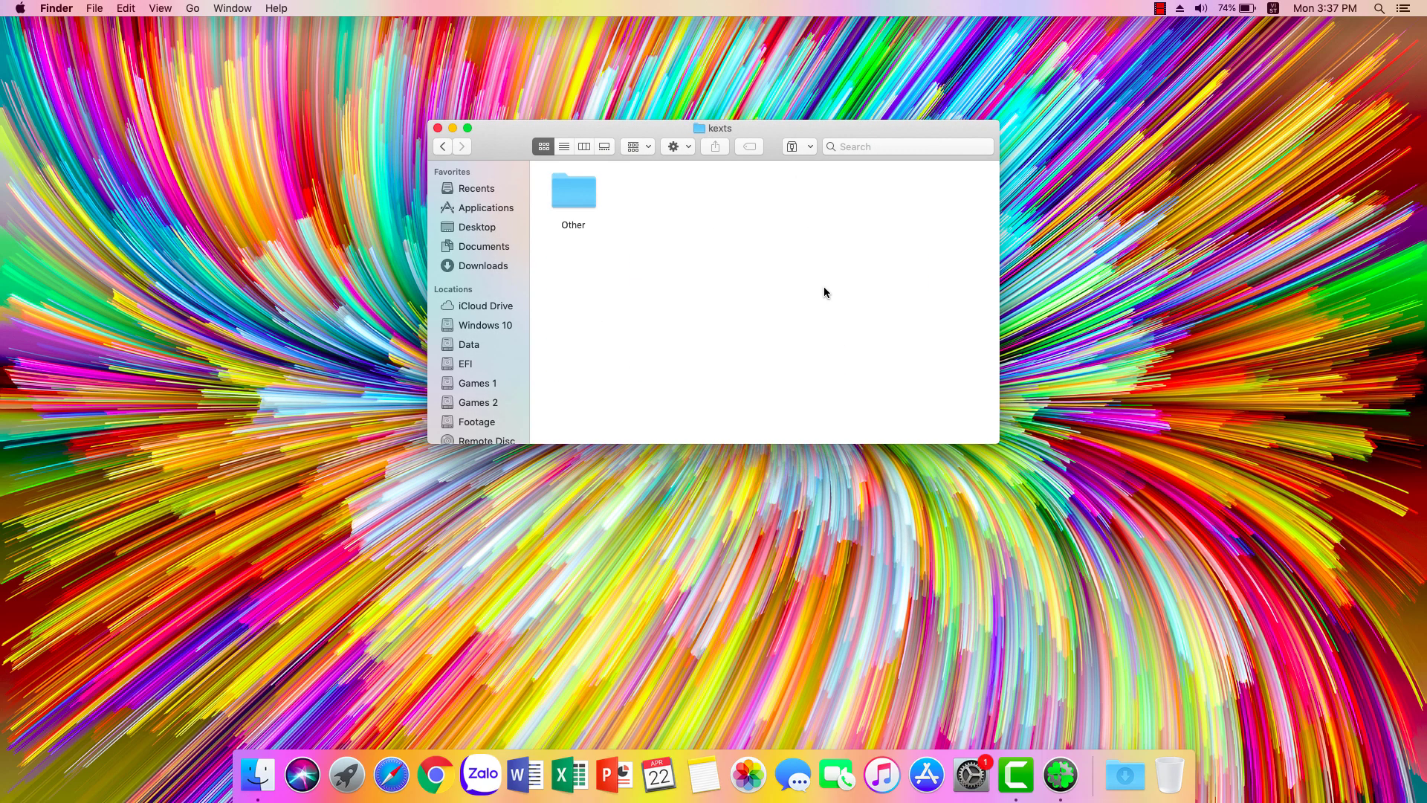
double_click(573, 195)
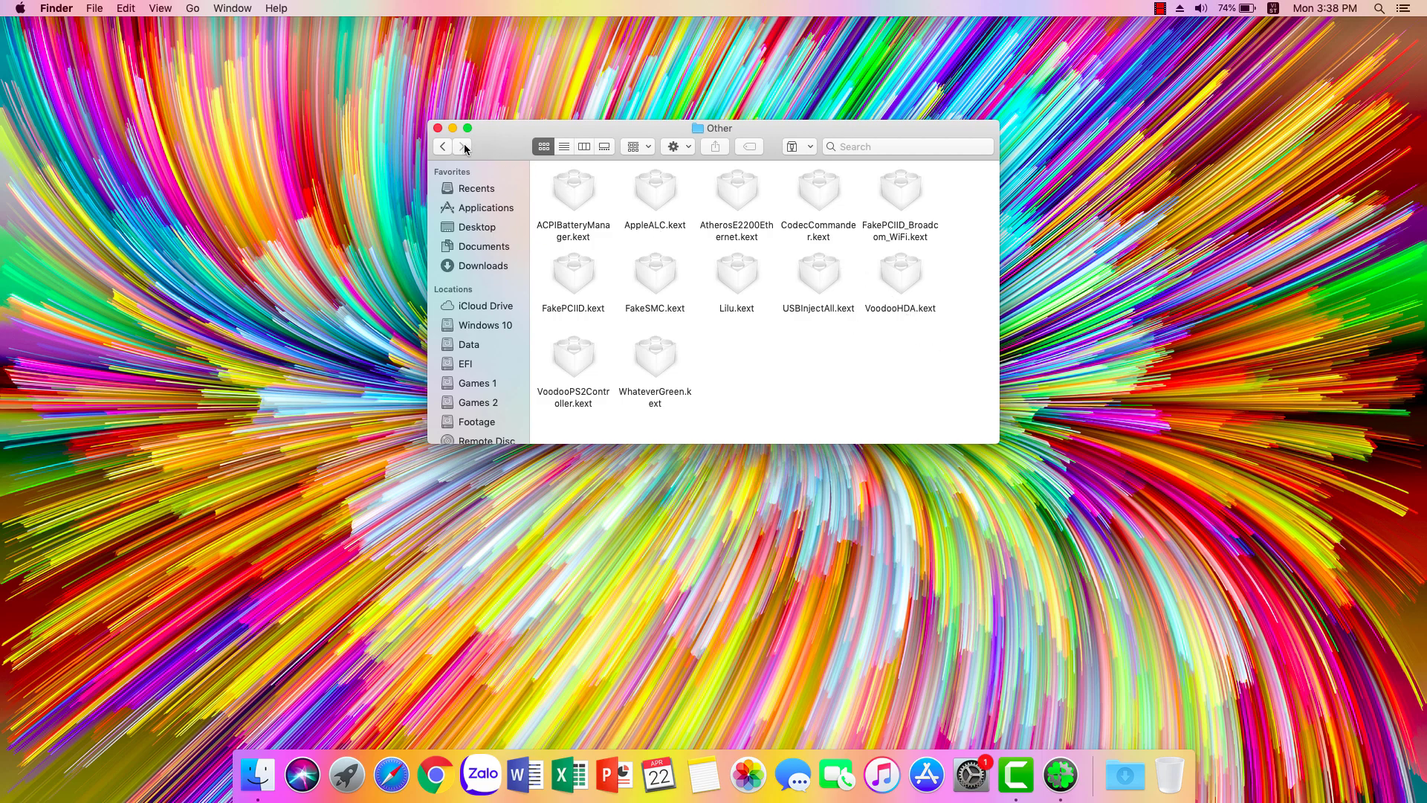
left_click(441, 147)
left_click(441, 147)
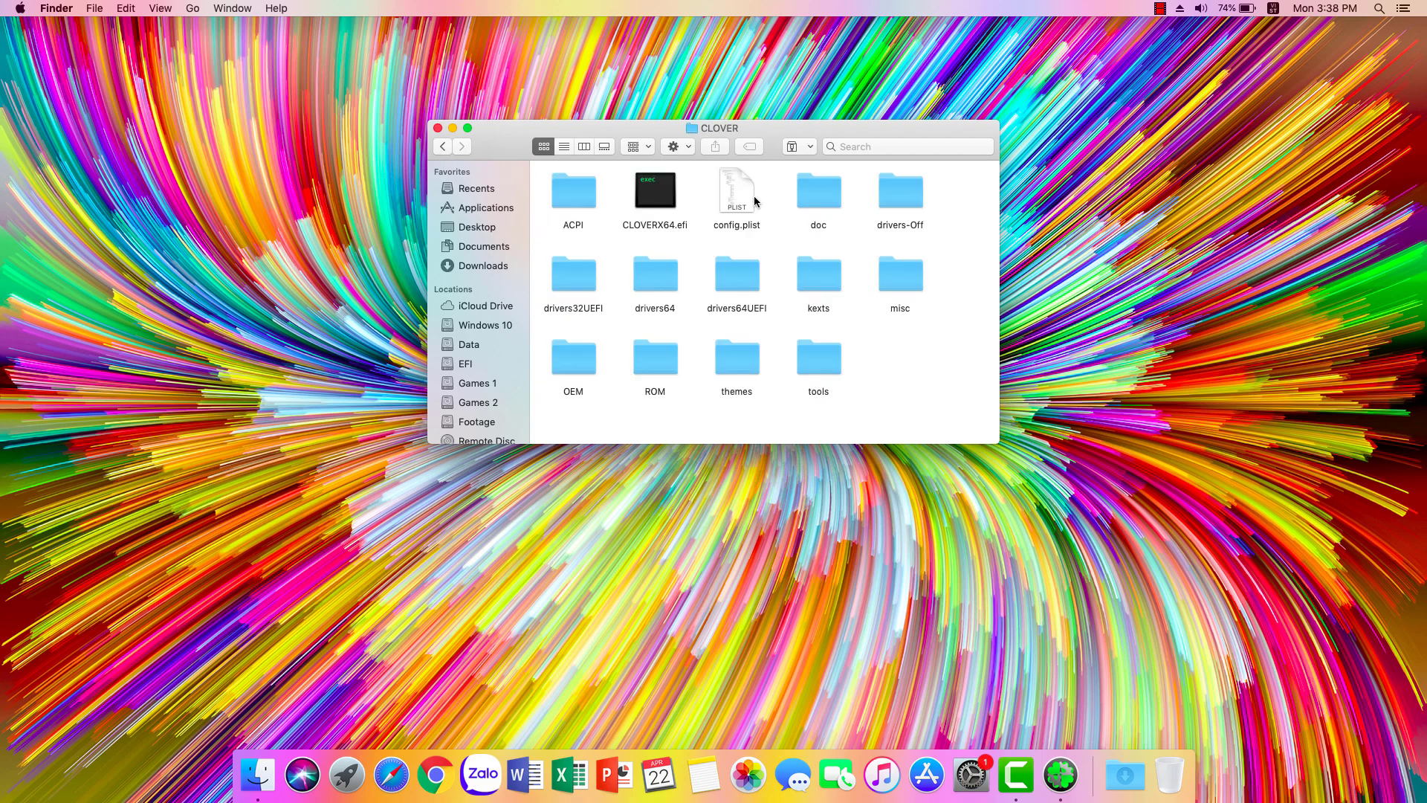
Step: Look through the drivers64UEFI and ACPI folders inside CLOVER, and hide the Finder window
double_click(753, 283)
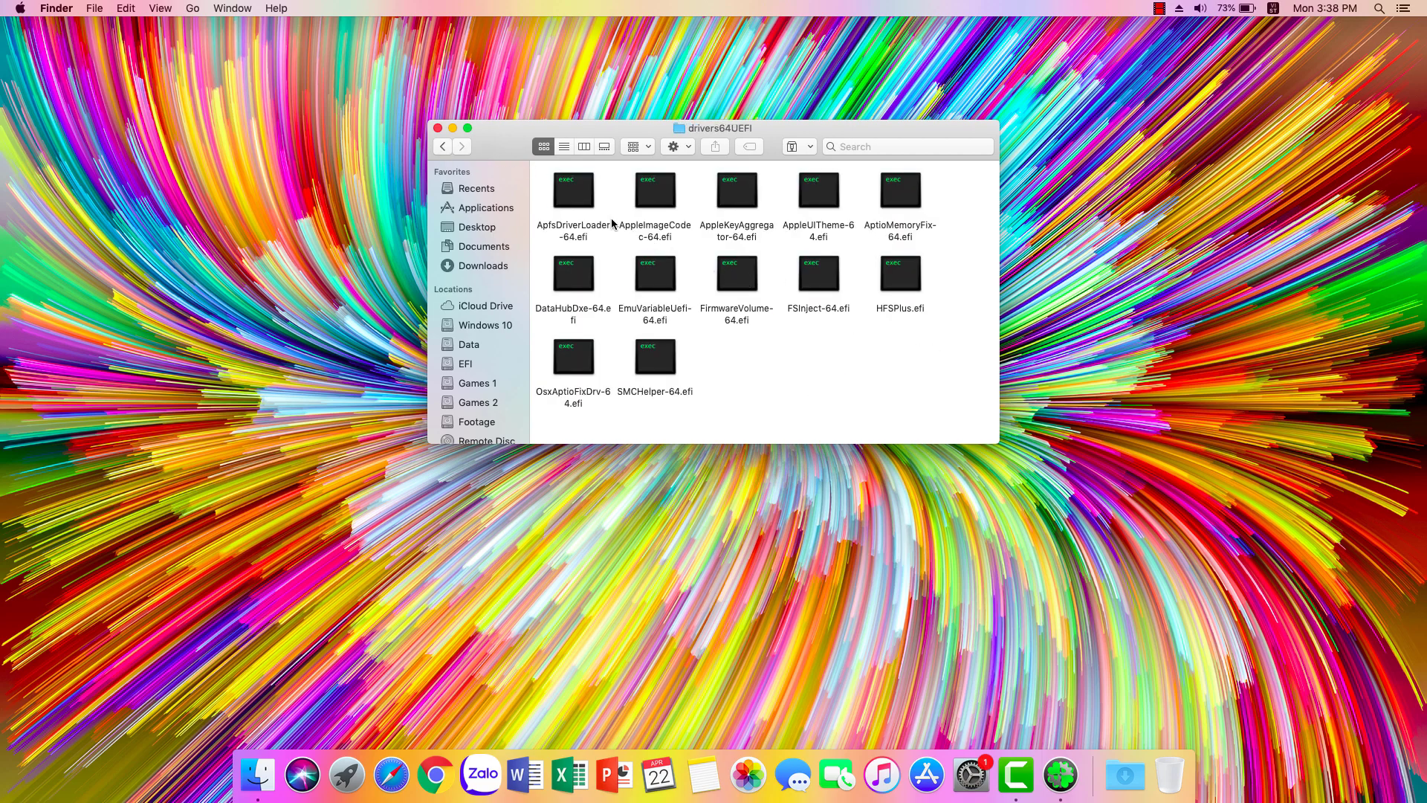
left_click(437, 147)
double_click(583, 190)
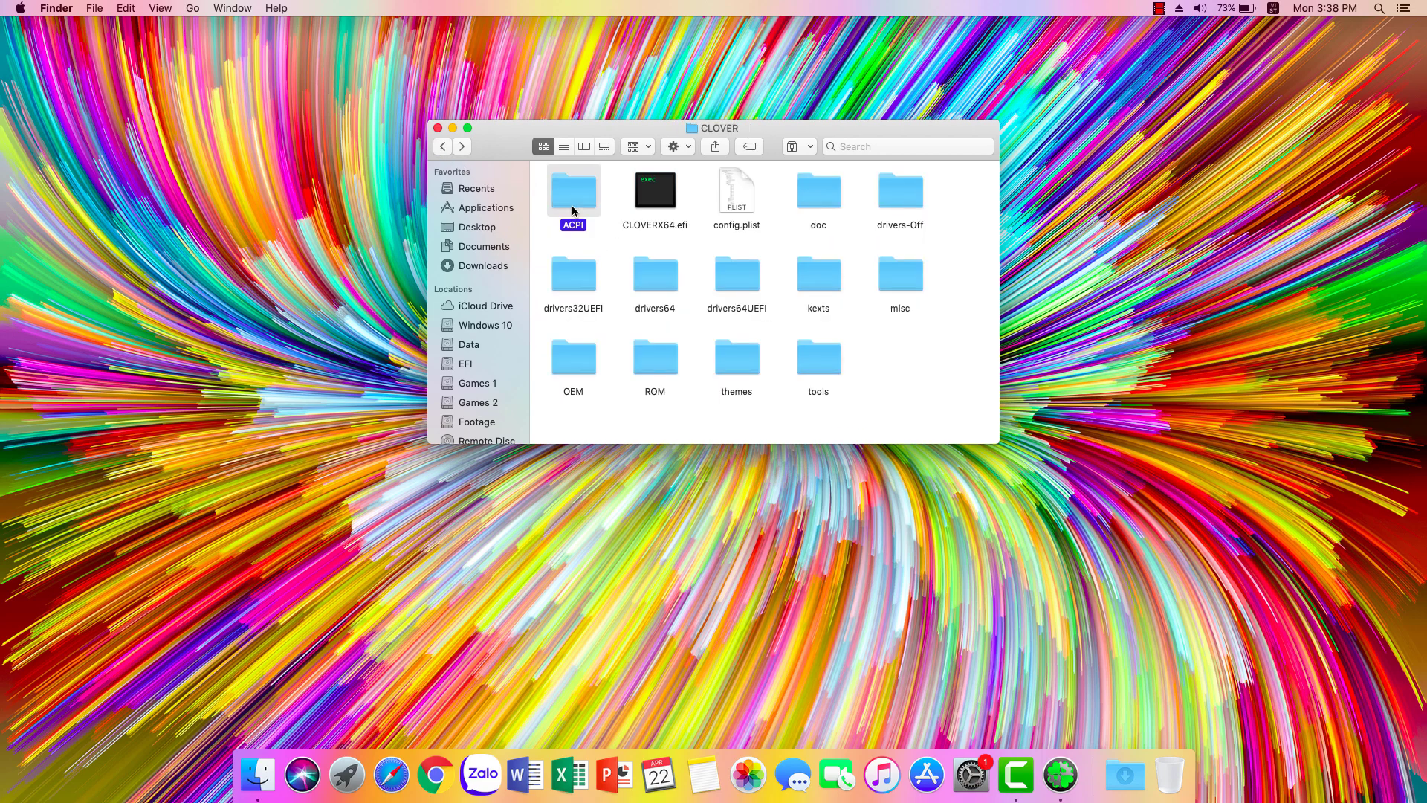
double_click(645, 195)
key("super+h")
Step: Launch Geekbench 4, quit Clover Configurator, and postpone the licence purchase to continue in tryout mode
left_click(347, 774)
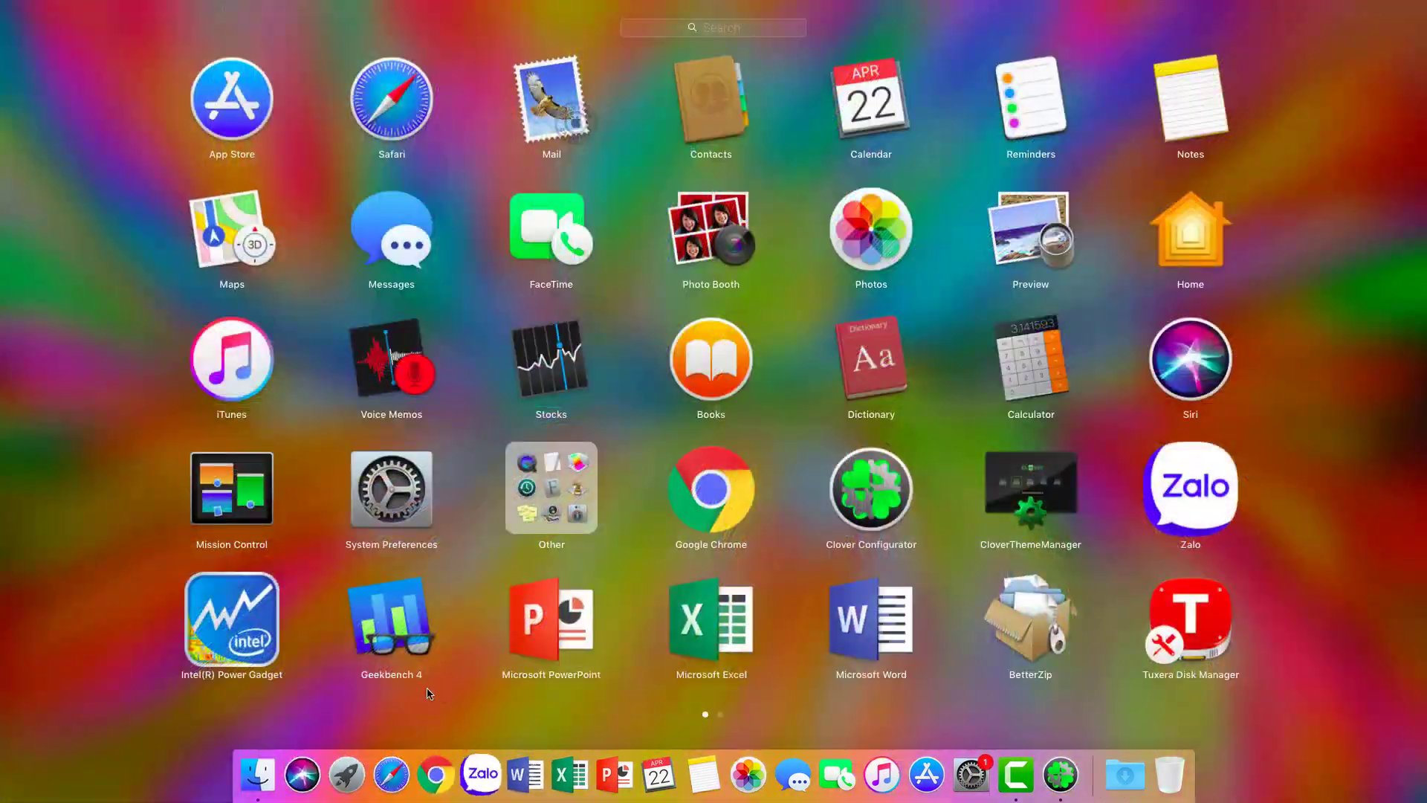
left_click(406, 625)
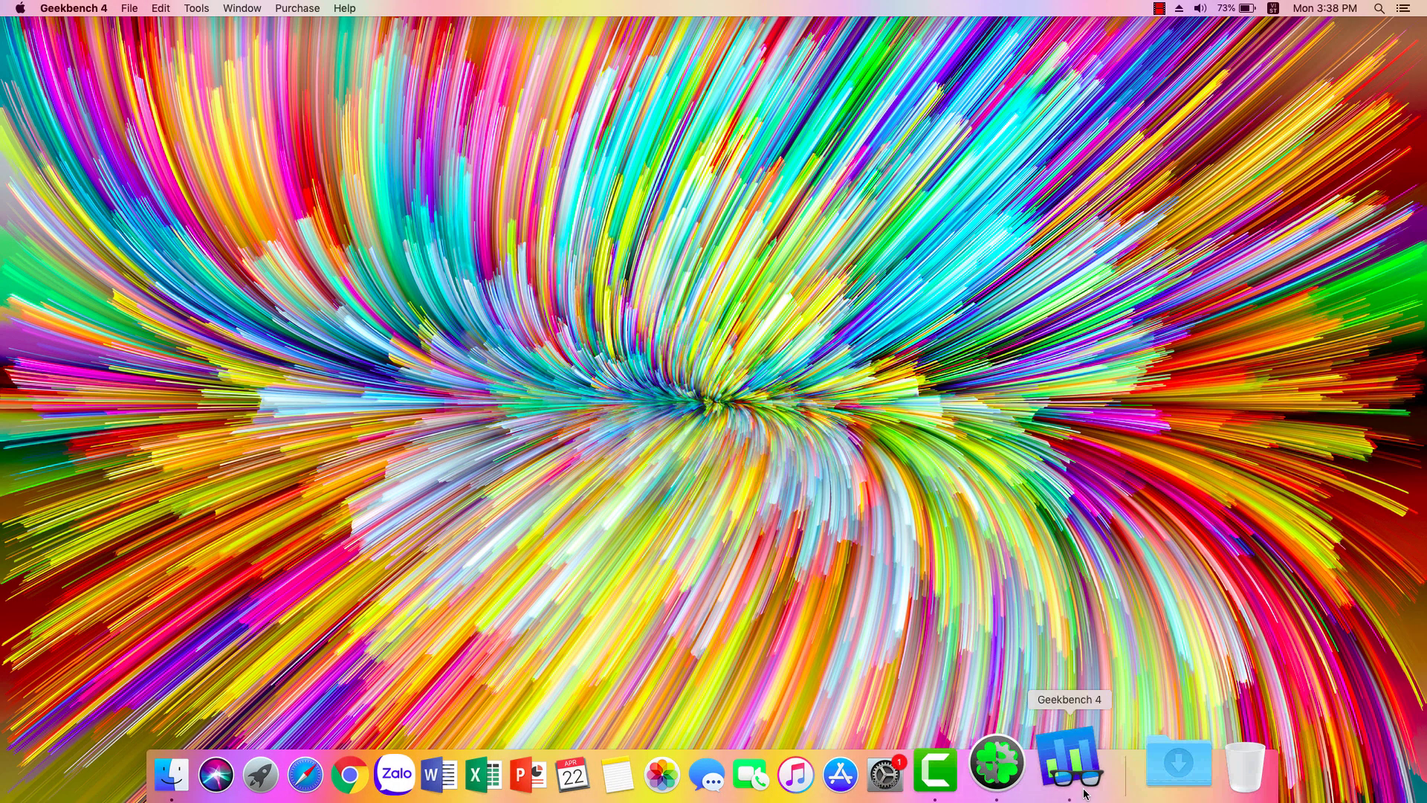
right_click(1038, 766)
left_click(1045, 689)
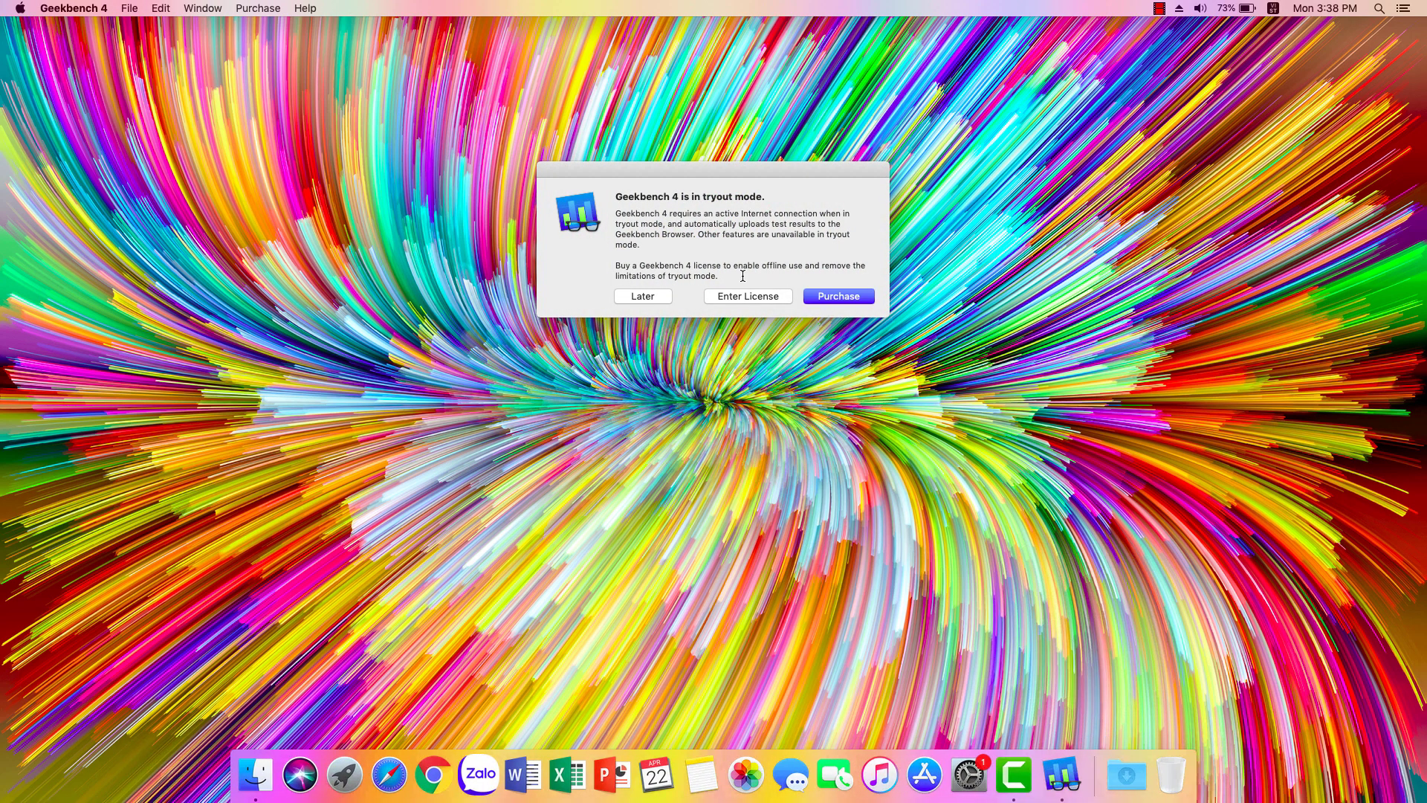
left_click(647, 297)
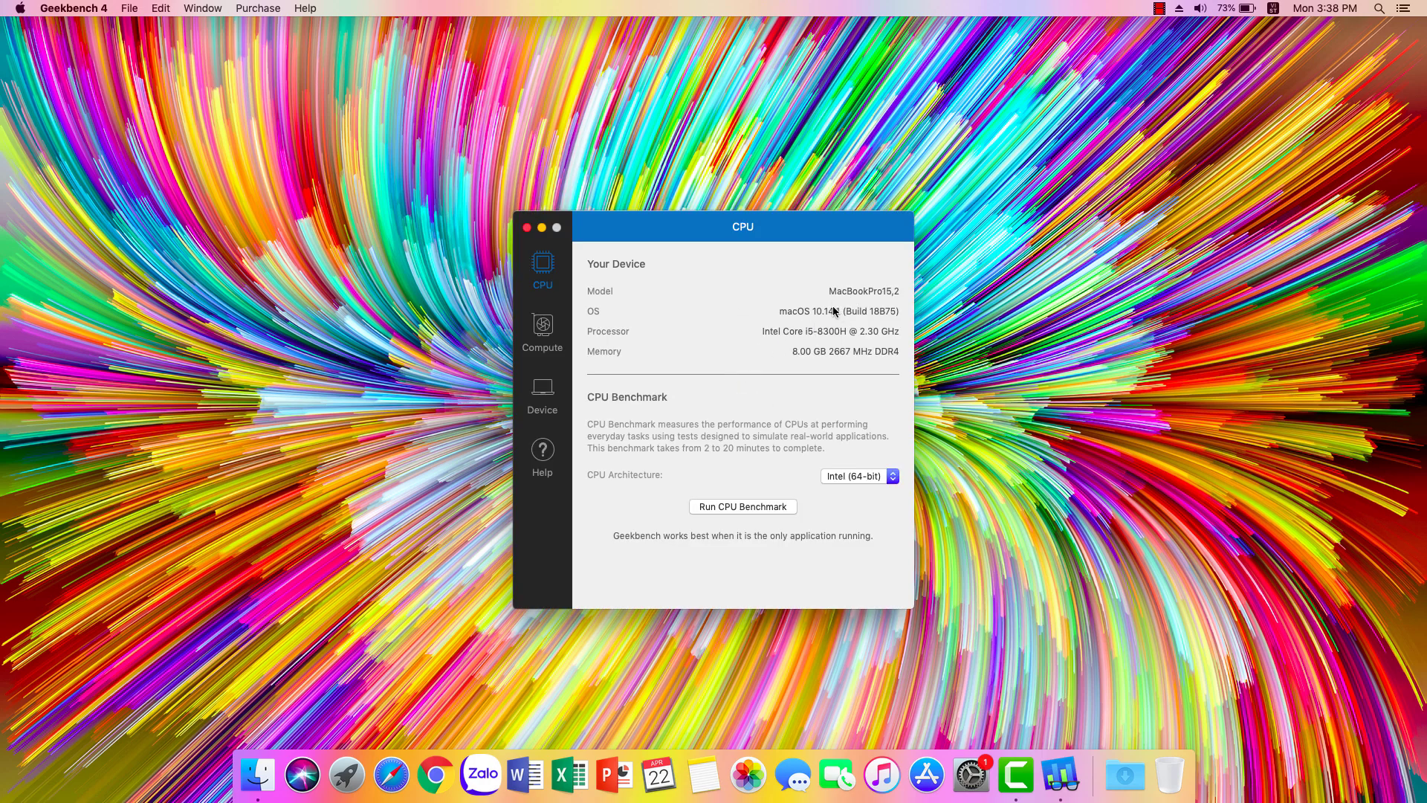
Step: Check the compute and device information in Geekbench 4, and run the CPU benchmark for Intel (64-bit)
left_click(555, 328)
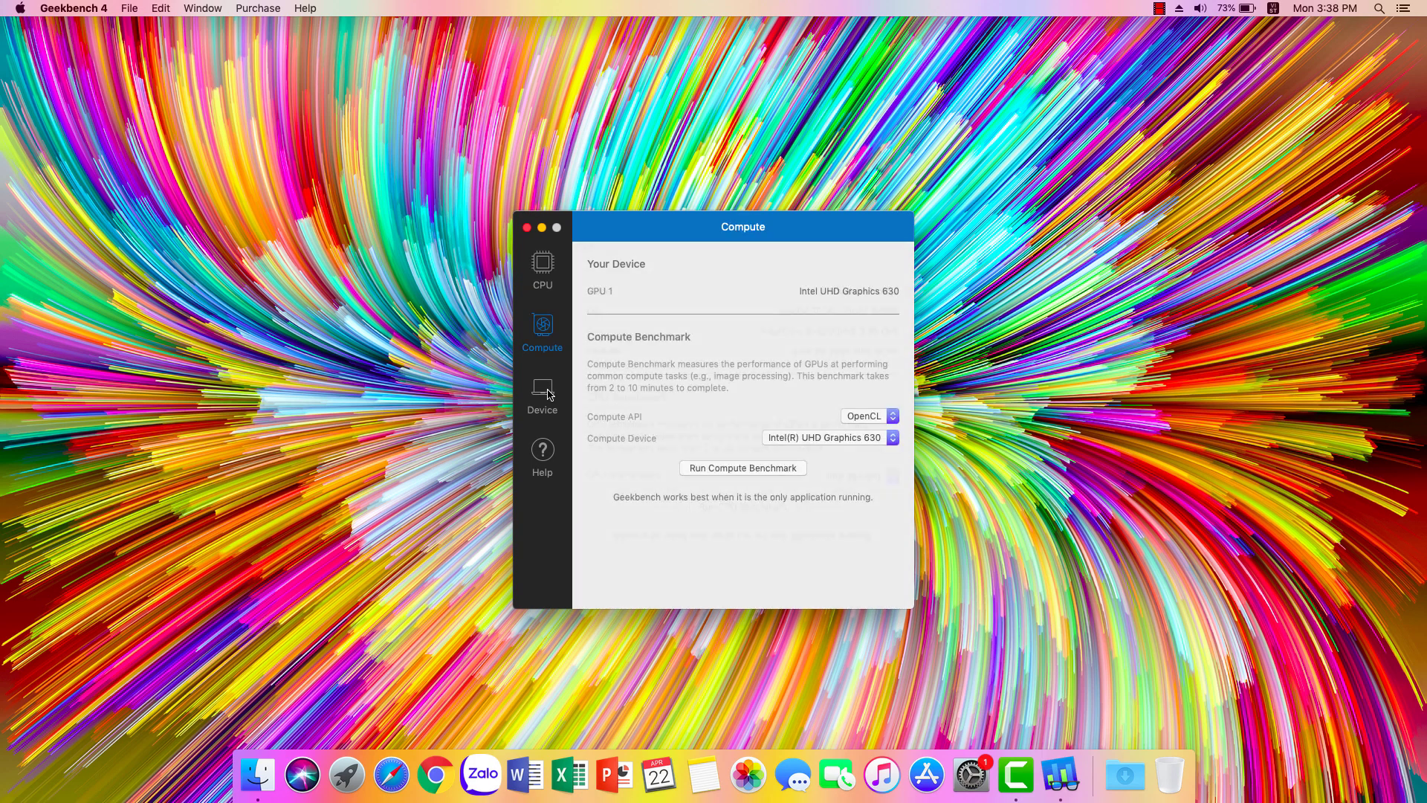
left_click(549, 394)
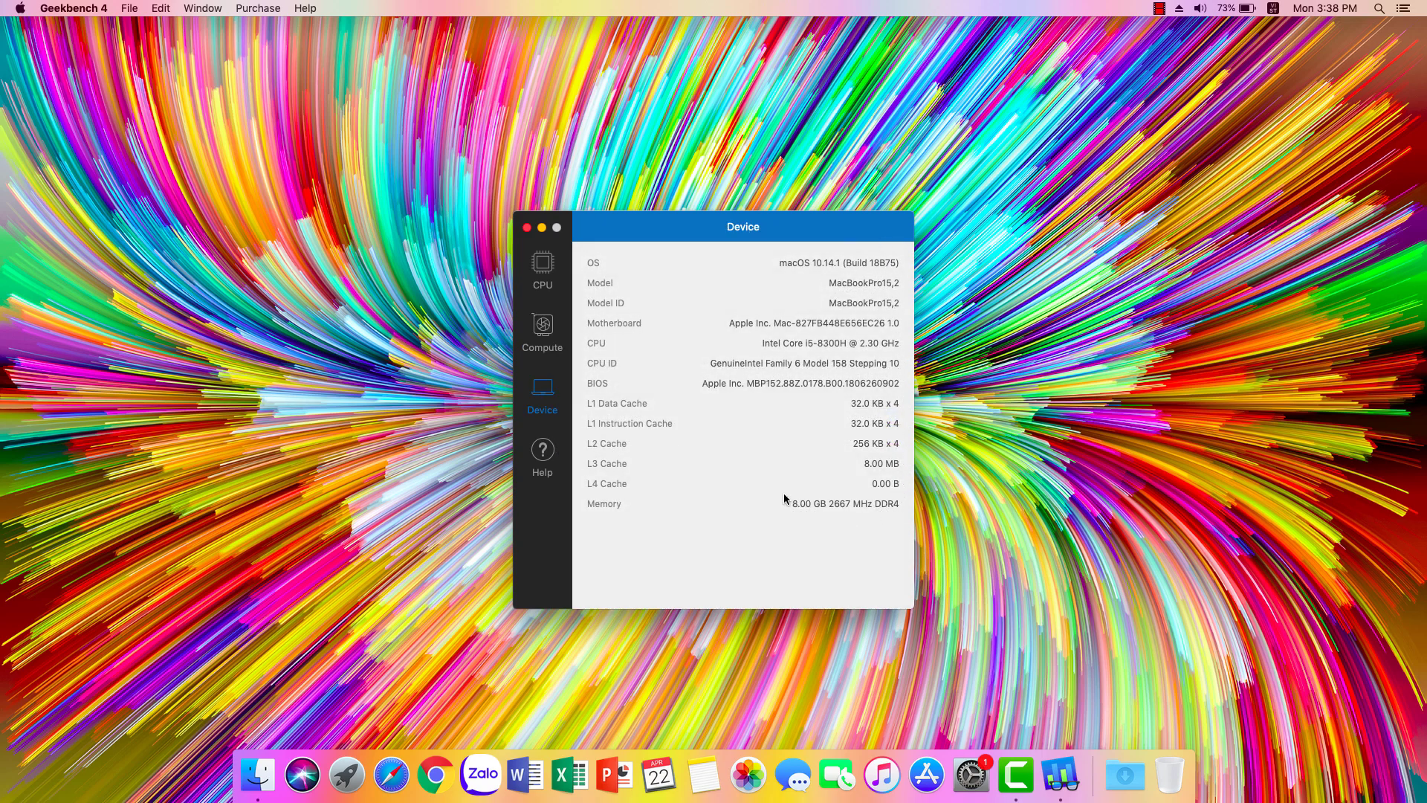
left_click(547, 272)
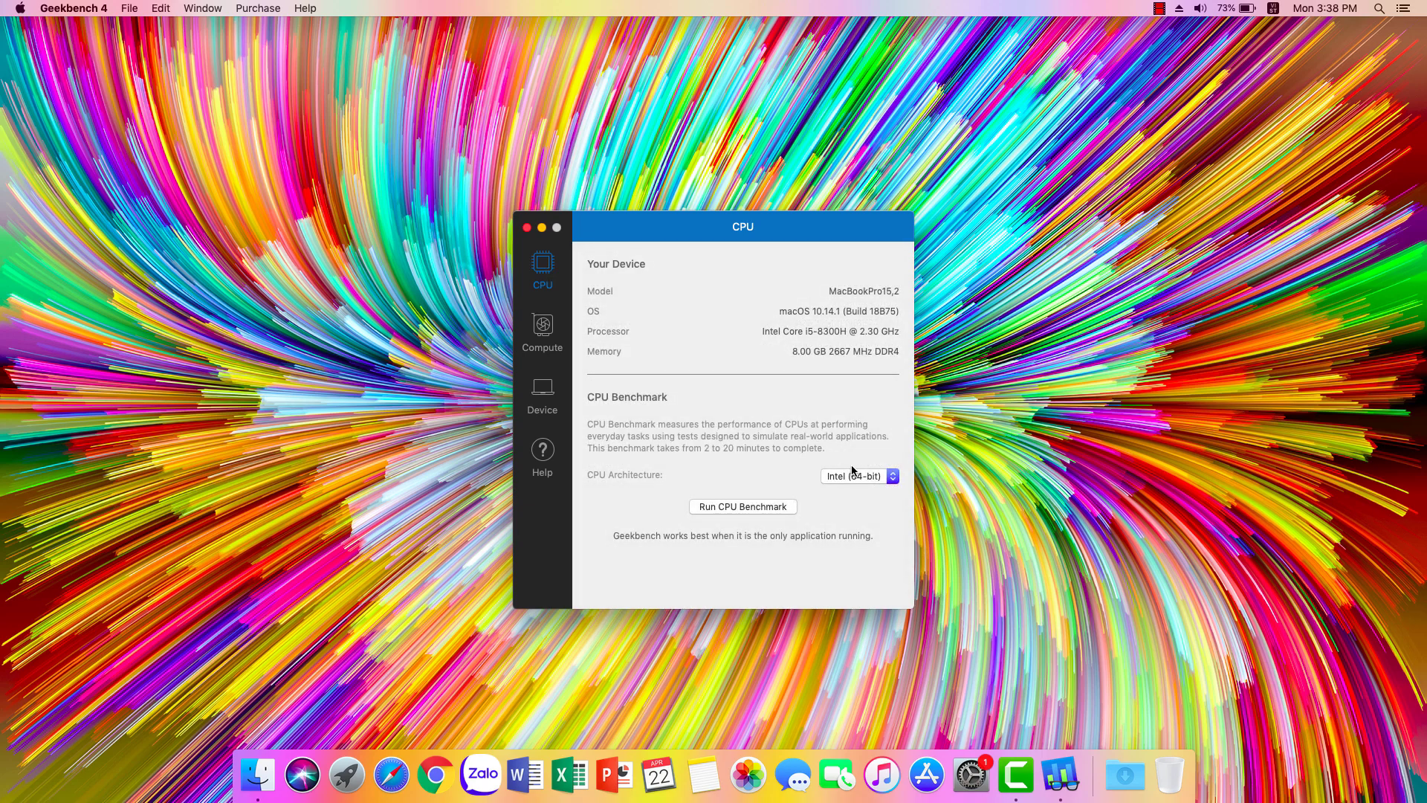
left_click(773, 507)
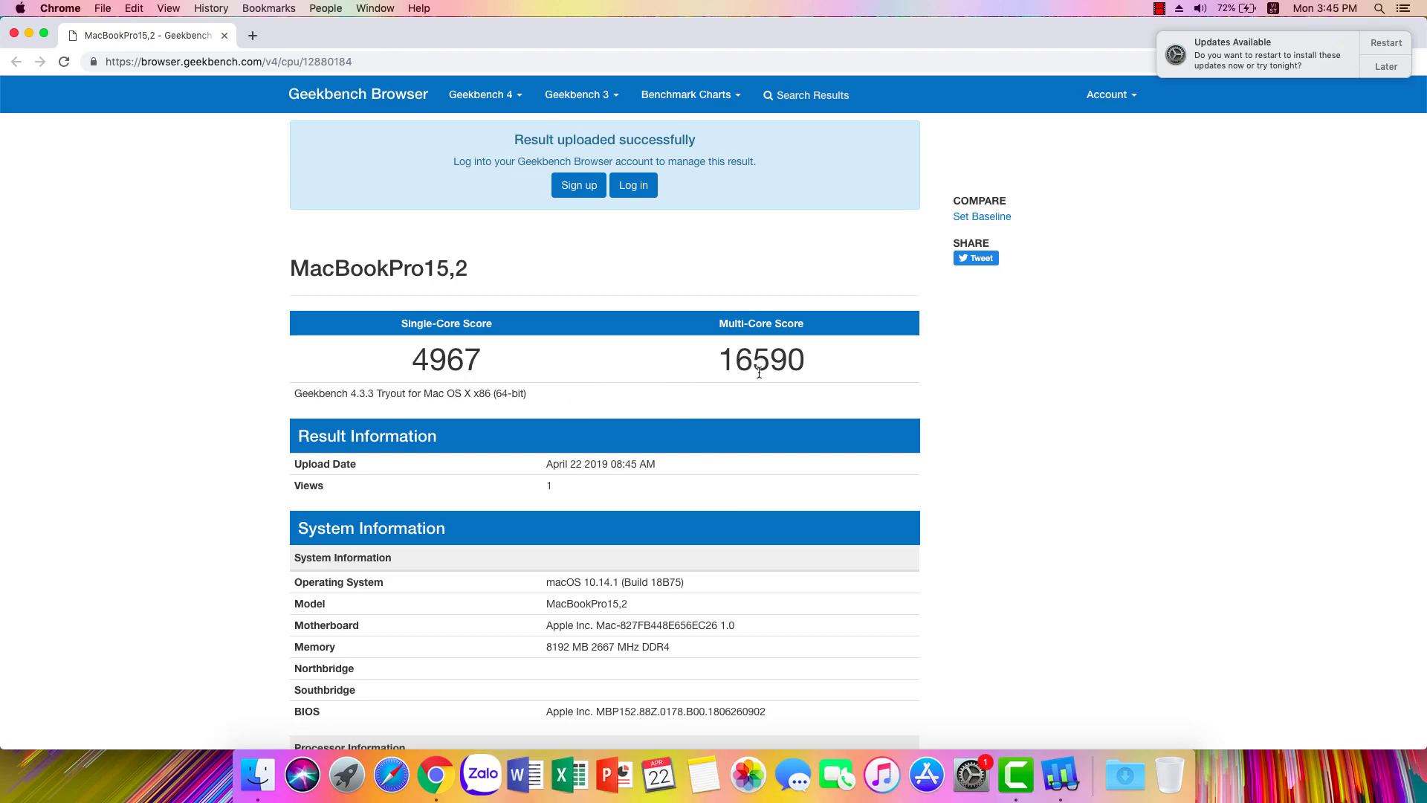
Step: Examine the single-core and multi-core scores and individual test results on the Geekbench Browser page, and close the browser window
scroll(550, 387, "down", 10)
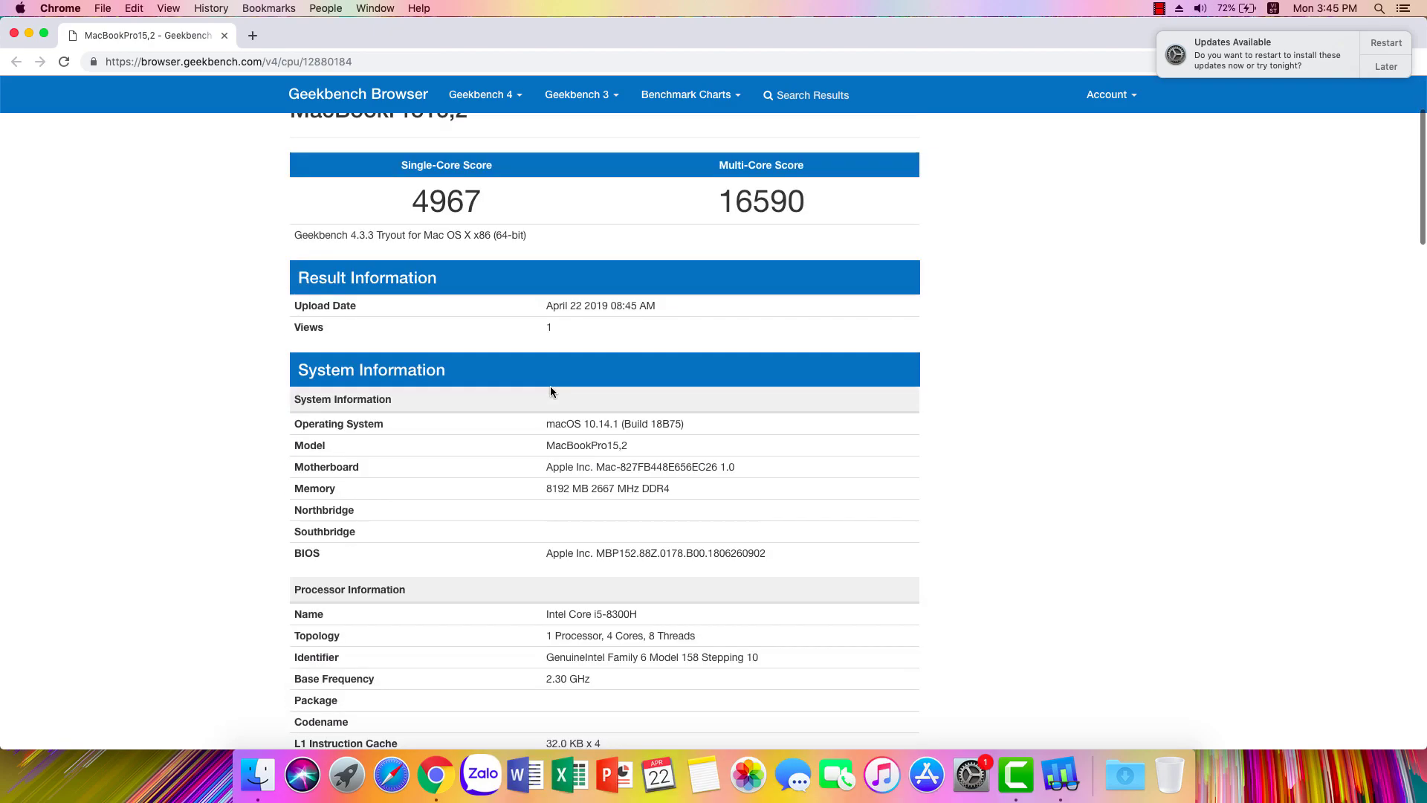
scroll(551, 392, "down", 14)
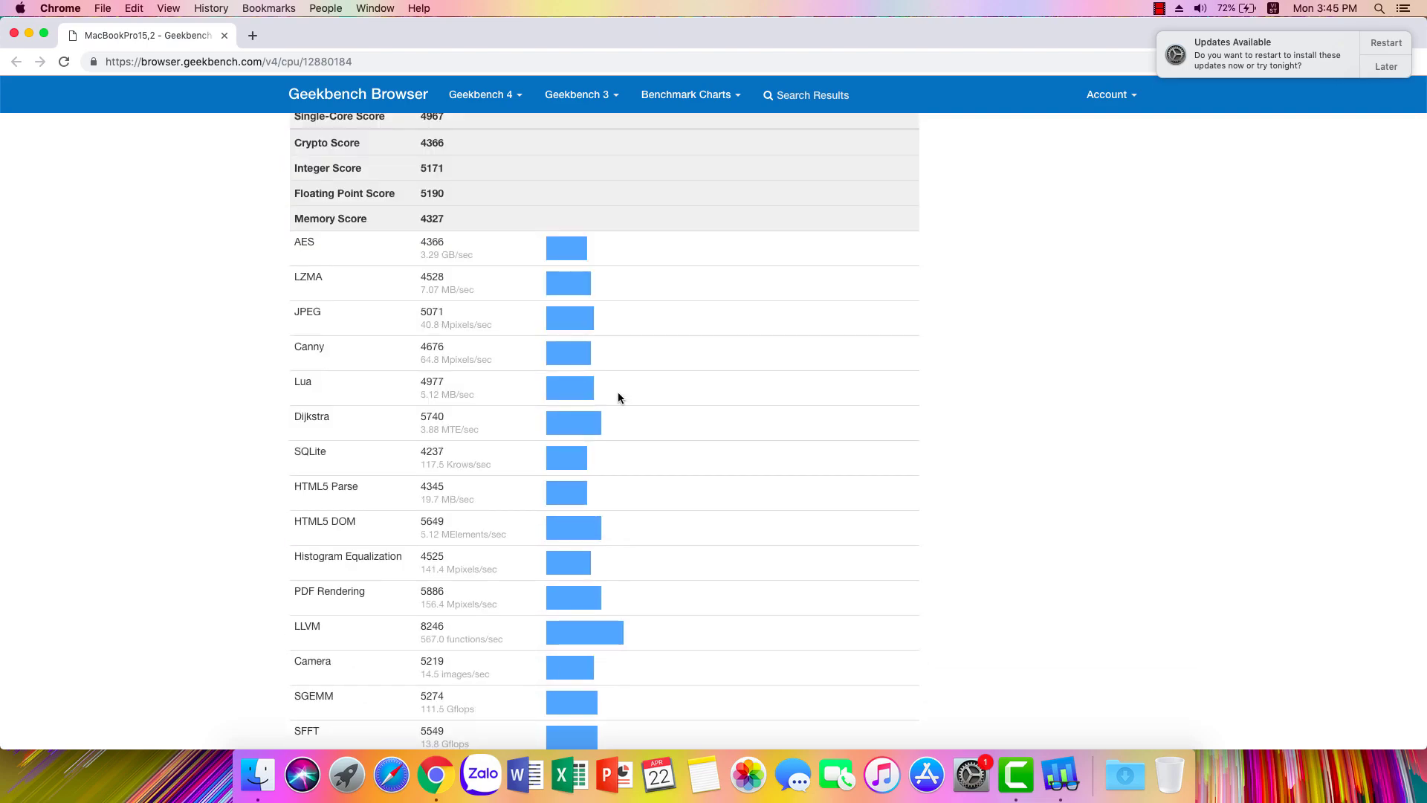
scroll(619, 397, "down", 20)
scroll(618, 390, "up", 20)
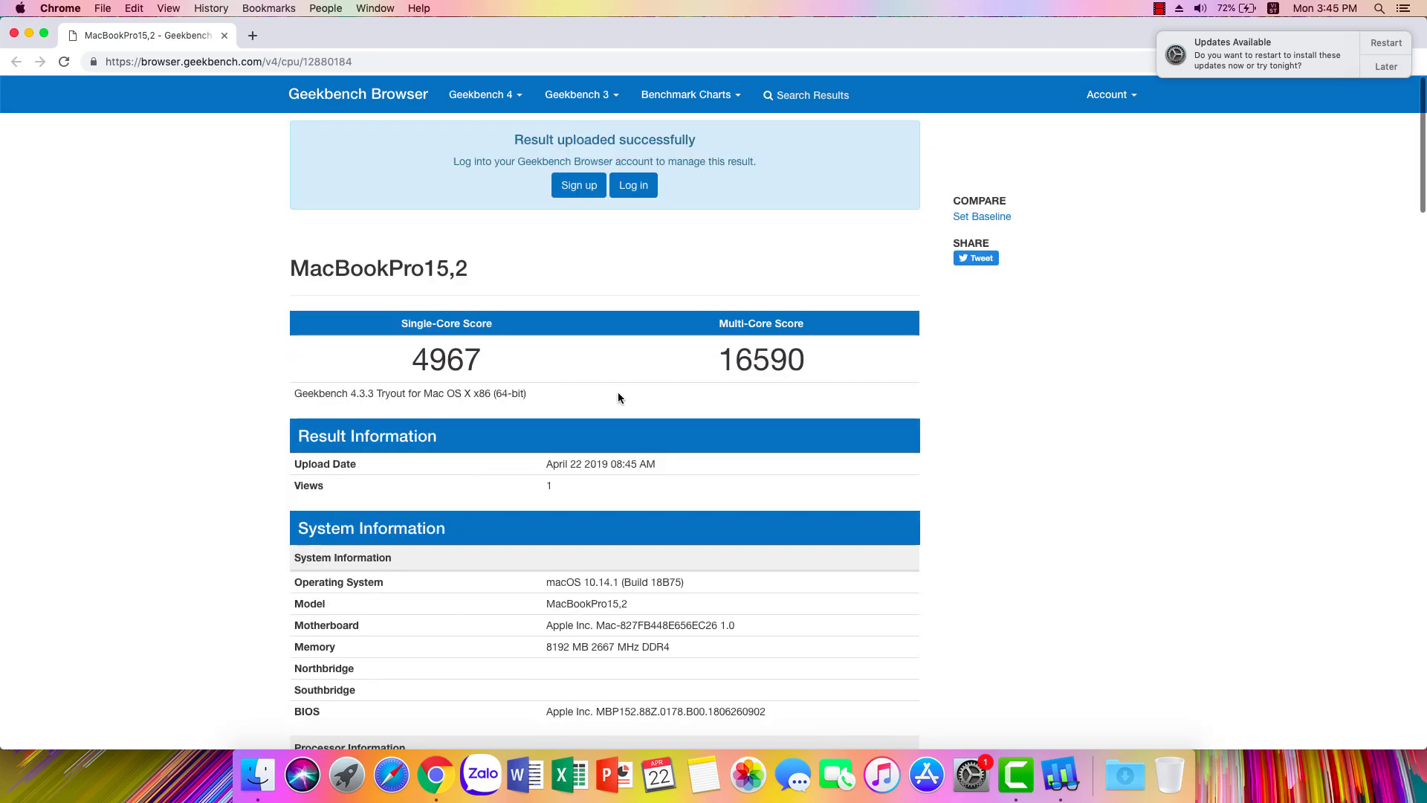
left_click(15, 35)
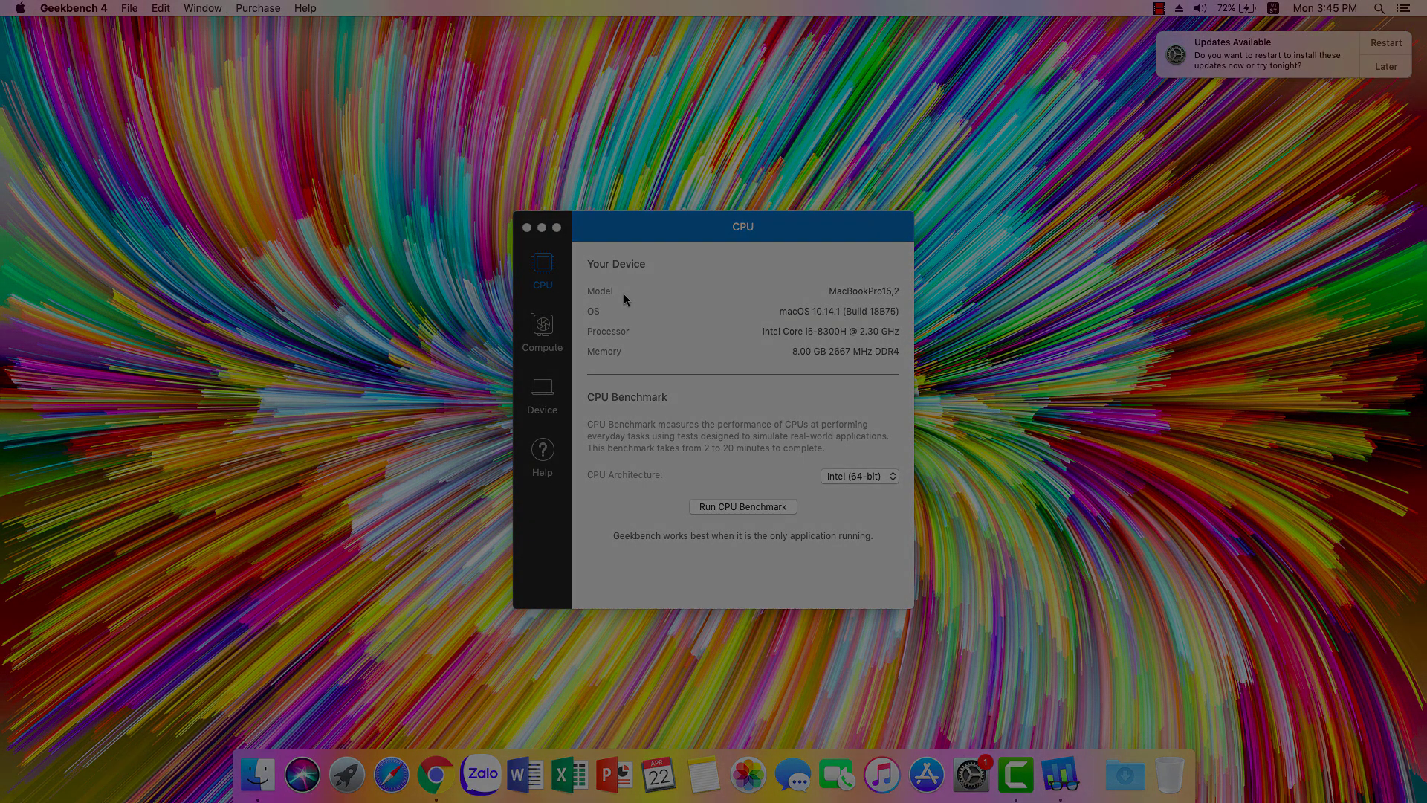